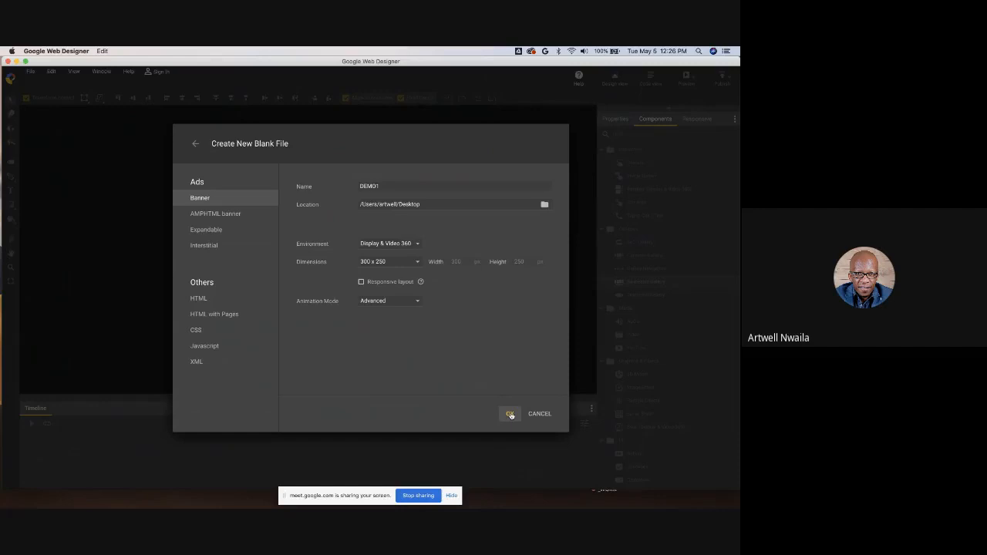
Step: Create the 300 x 250 banner file DEMO1 and place a Swipeable Gallery stretched over the whole banner, about 301 x 249 px
{"action": "left_click", "coordinate": [514, 414]}
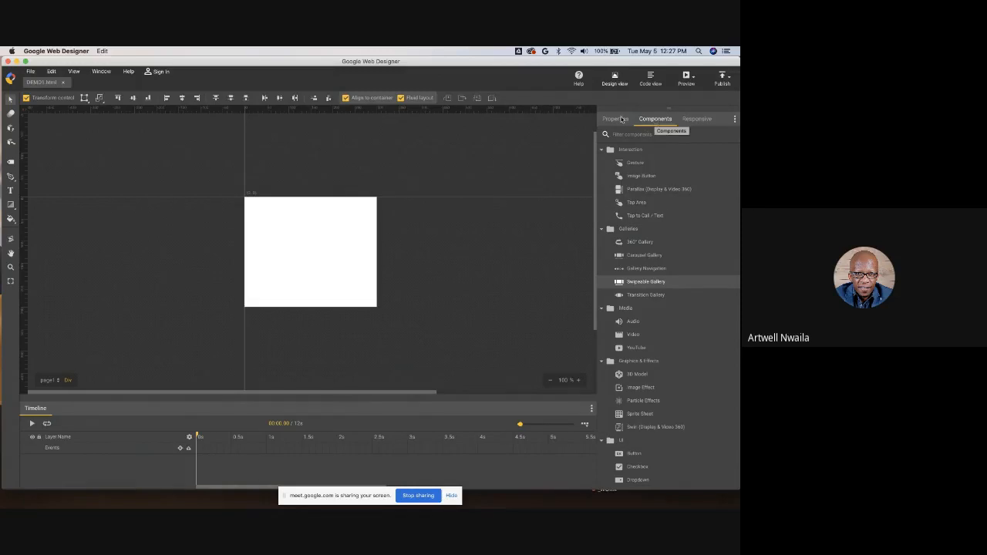
{"action": "left_click", "coordinate": [617, 119]}
{"action": "left_click", "coordinate": [652, 120]}
{"action": "left_click_drag", "start_coordinate": [645, 284], "coordinate": [246, 202]}
{"action": "left_click_drag", "start_coordinate": [331, 260], "coordinate": [377, 306]}
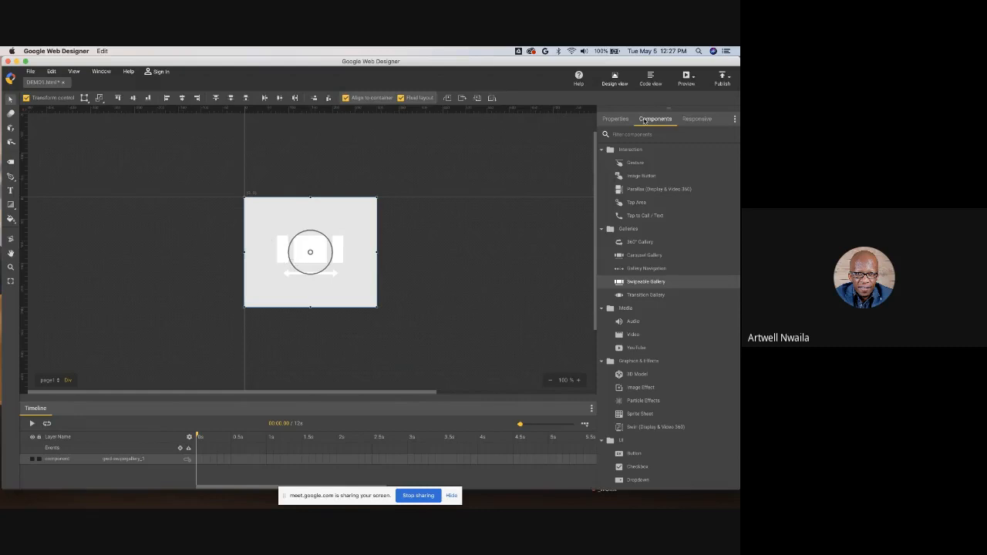
Step: Load Car 2.png, Car 3.png, Car 1.png and Car 4.png, in that order, as the swipeable gallery's images
{"action": "left_click", "coordinate": [620, 121]}
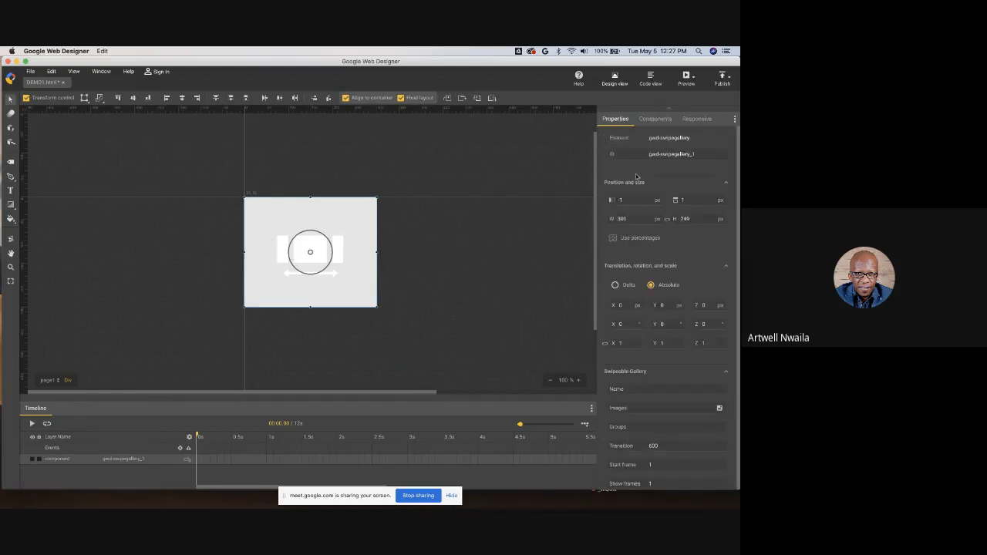
{"action": "scroll", "coordinate": [657, 243], "scroll_direction": "down", "scroll_amount": 3}
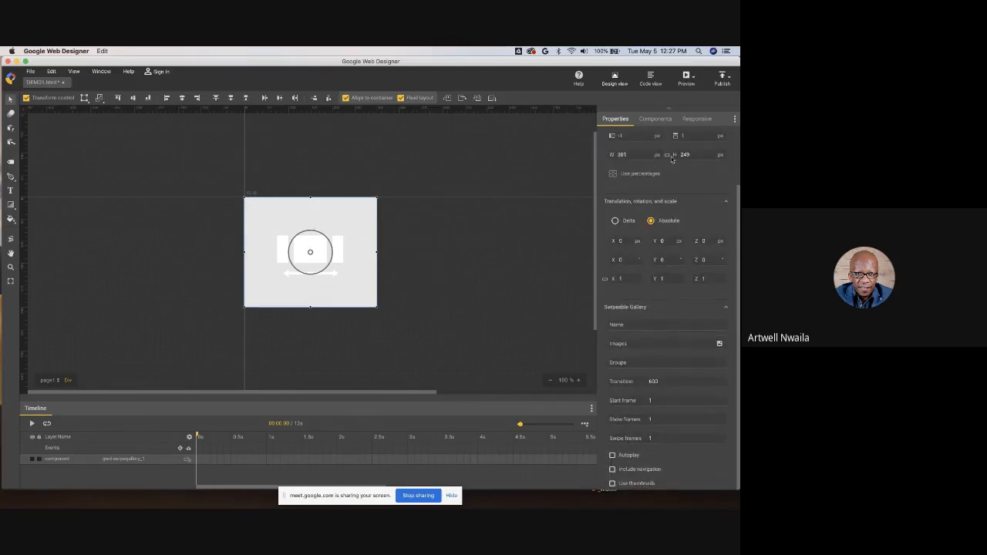
{"action": "left_click", "coordinate": [720, 345]}
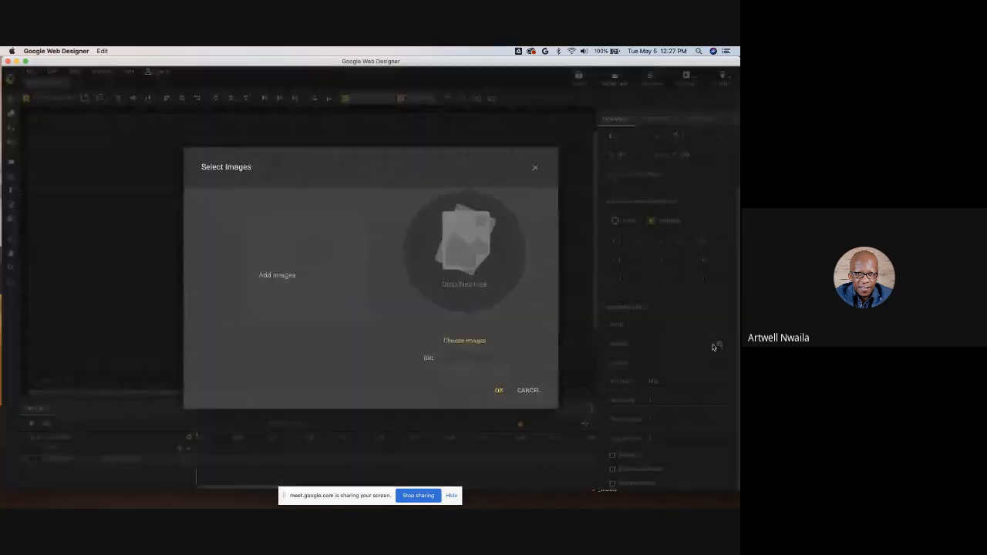
{"action": "left_click", "coordinate": [474, 341]}
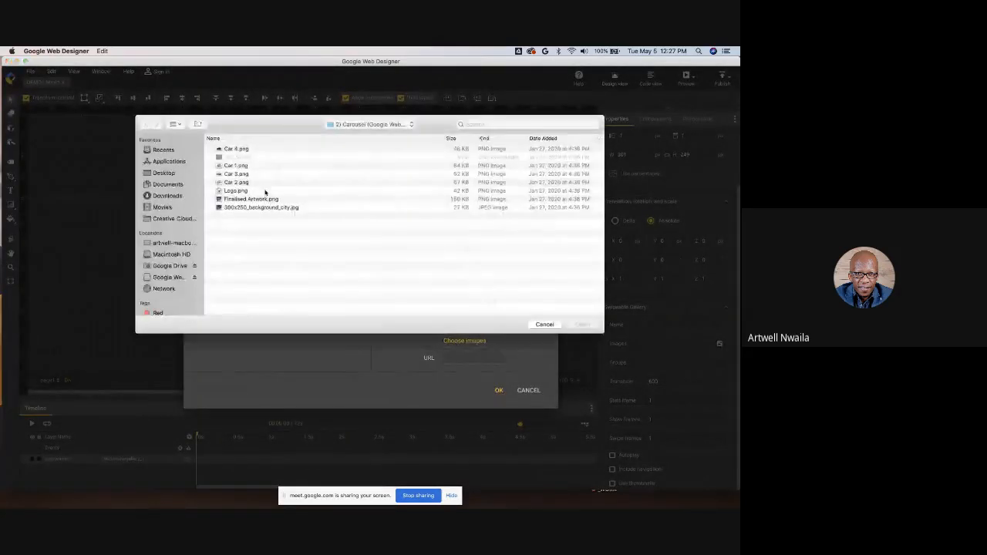
{"action": "left_click", "coordinate": [231, 182]}
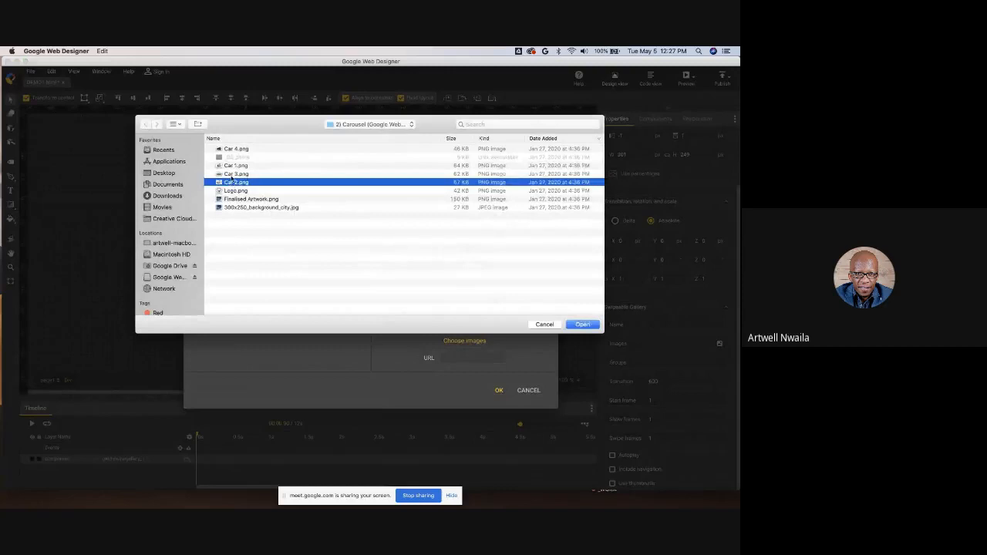
{"action": "left_click", "coordinate": [232, 175], "text": "super"}
{"action": "left_click", "coordinate": [232, 167], "text": "super"}
{"action": "left_click", "coordinate": [230, 150], "text": "super"}
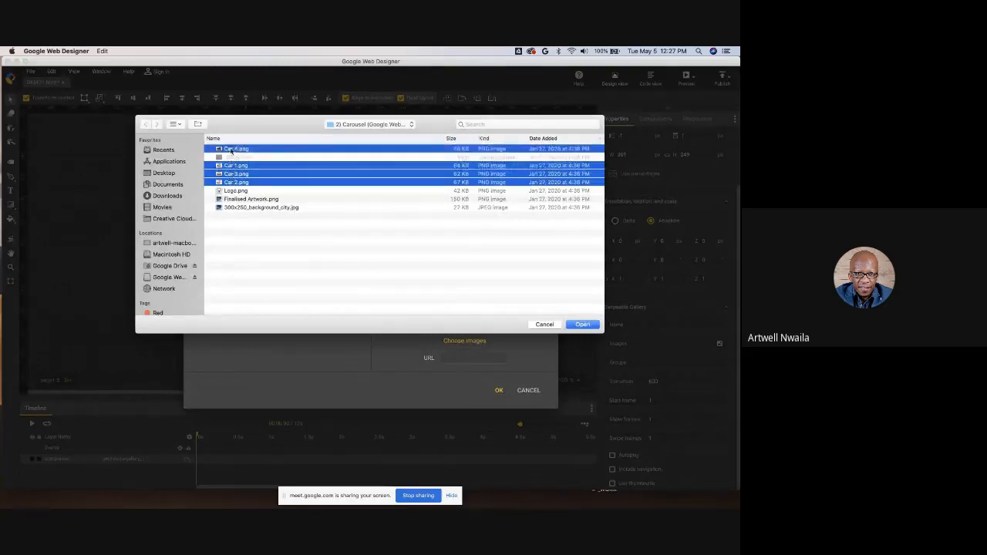
{"action": "left_click", "coordinate": [583, 324]}
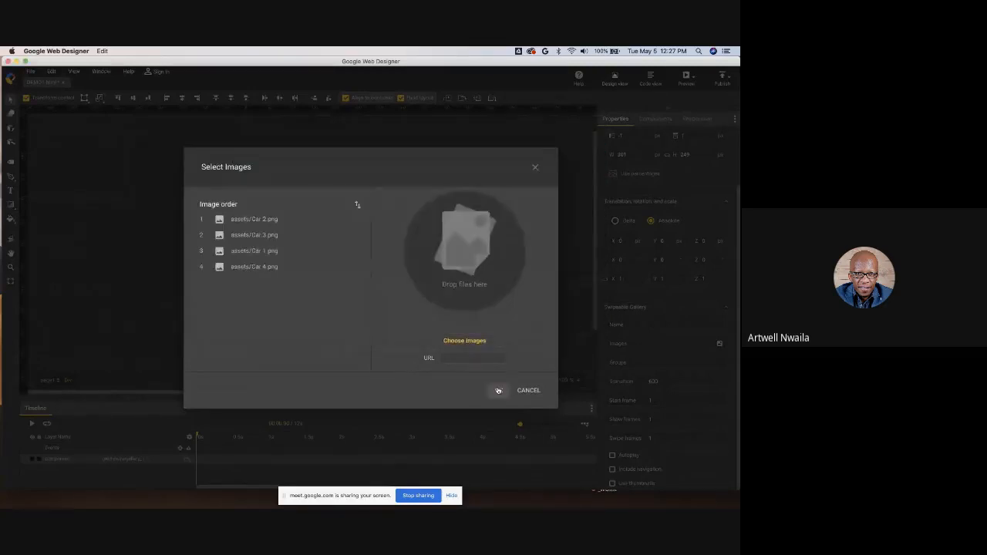
{"action": "left_click", "coordinate": [499, 390]}
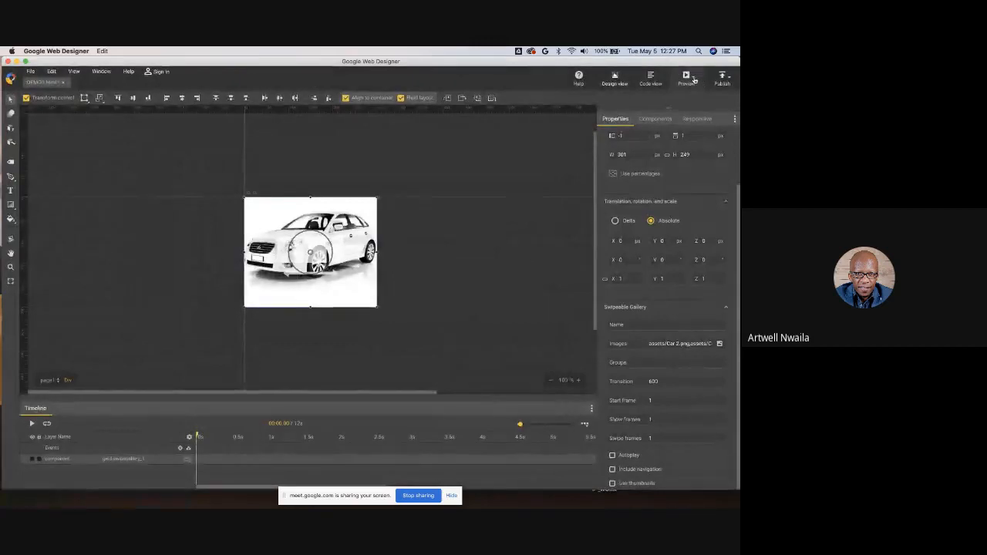
Step: Preview the banner in Chrome, swipe through the gallery images and return to Google Web Designer
{"action": "left_click", "coordinate": [693, 80]}
{"action": "left_click", "coordinate": [651, 105]}
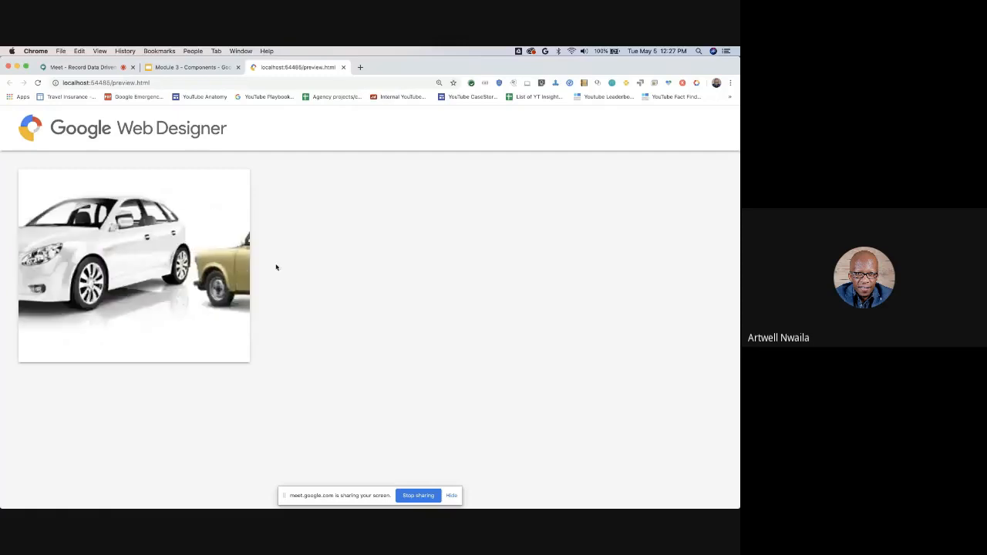
{"action": "left_click_drag", "start_coordinate": [158, 260], "coordinate": [225, 302]}
{"action": "mouse_move", "coordinate": [90, 506]}
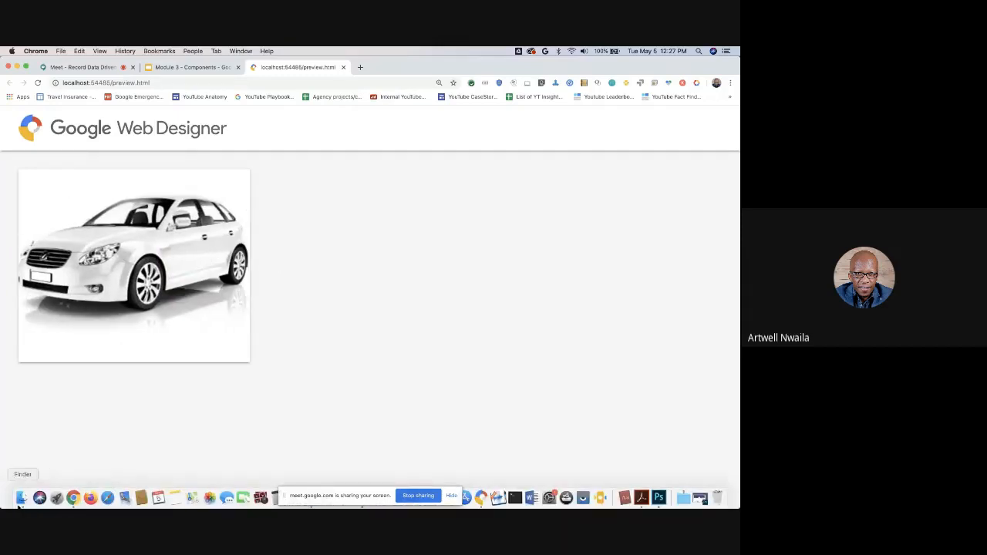
{"action": "left_click", "coordinate": [481, 497]}
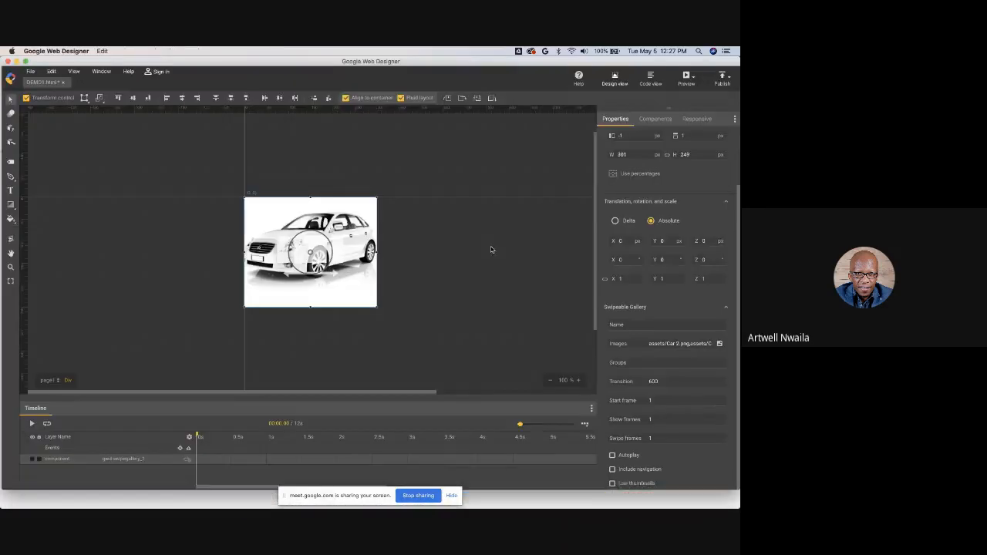
Step: Place an Audio component over the gallery, stretch it across the banner to about 301 x 144 px and review its properties
{"action": "left_click", "coordinate": [645, 120]}
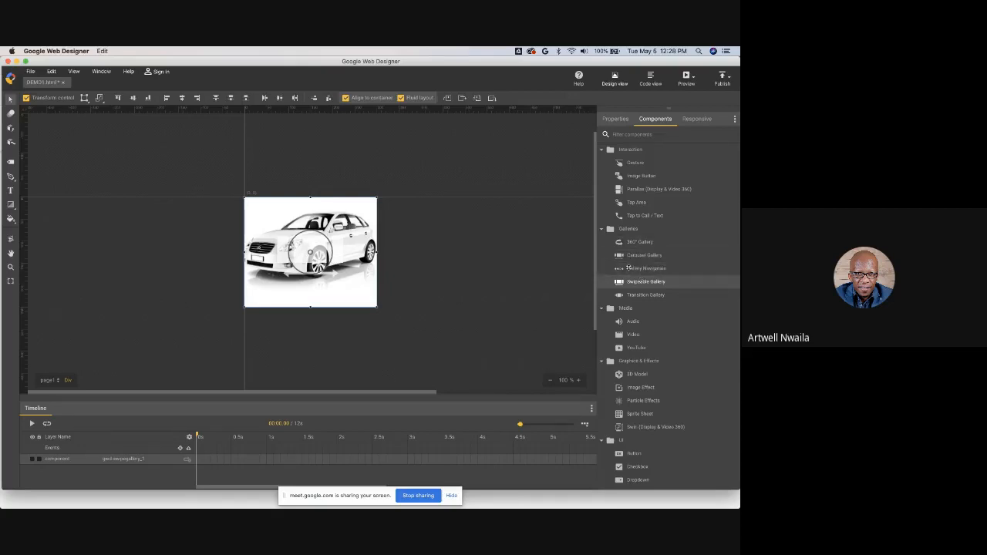
{"action": "left_click", "coordinate": [602, 230]}
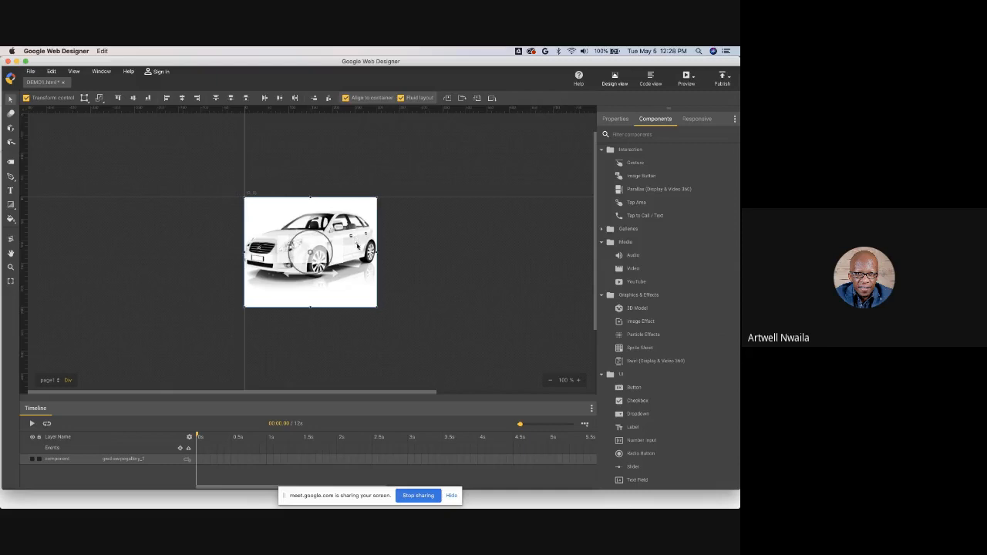
{"action": "left_click_drag", "start_coordinate": [641, 261], "coordinate": [293, 236]}
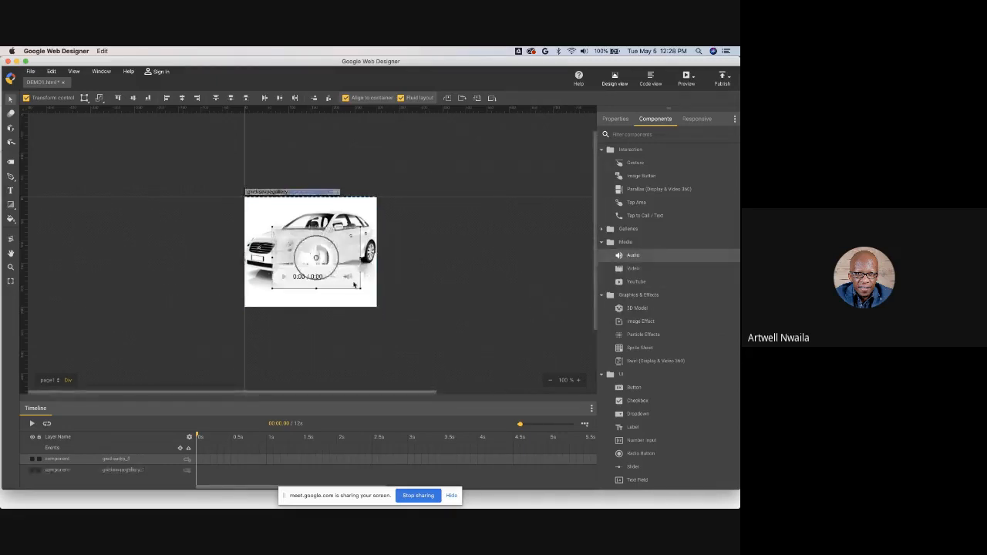
{"action": "left_click_drag", "start_coordinate": [360, 289], "coordinate": [338, 276]}
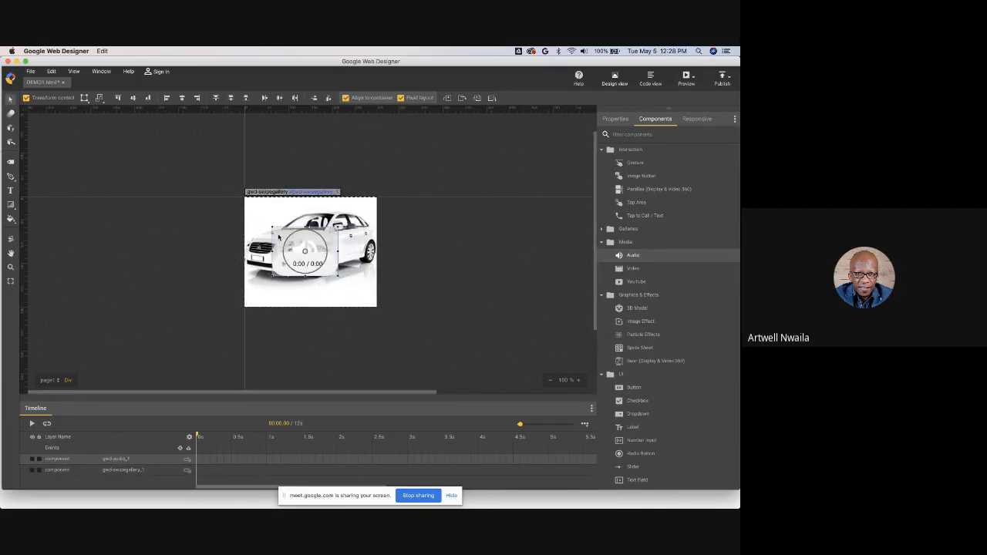
{"action": "left_click_drag", "start_coordinate": [272, 252], "coordinate": [244, 251]}
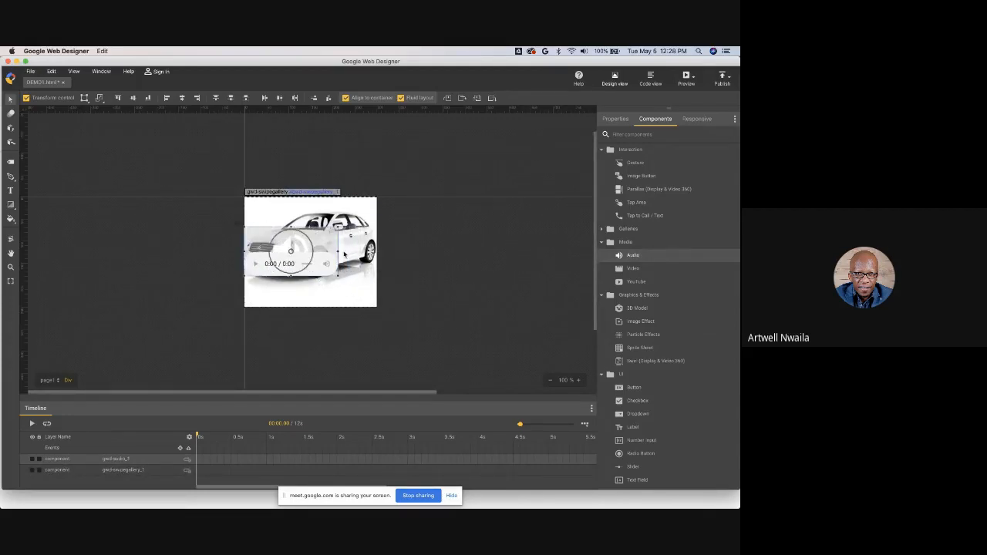
{"action": "left_click_drag", "start_coordinate": [338, 252], "coordinate": [377, 251]}
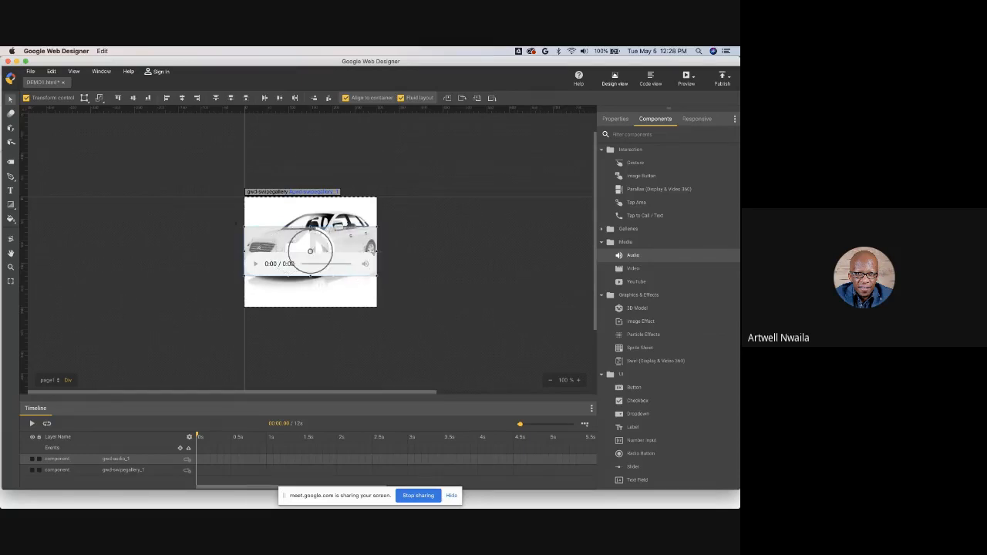
{"action": "left_click_drag", "start_coordinate": [311, 227], "coordinate": [311, 213]}
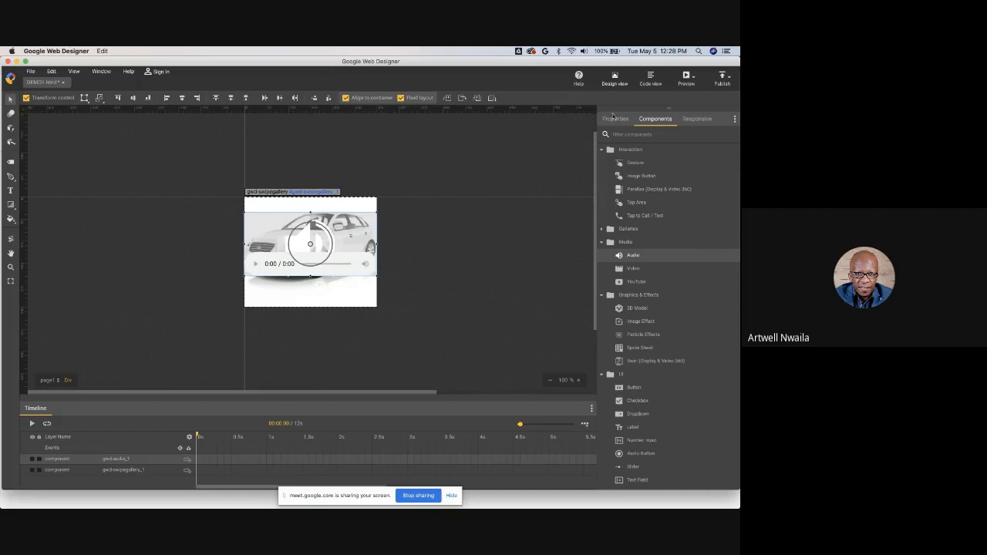
{"action": "left_click", "coordinate": [614, 119]}
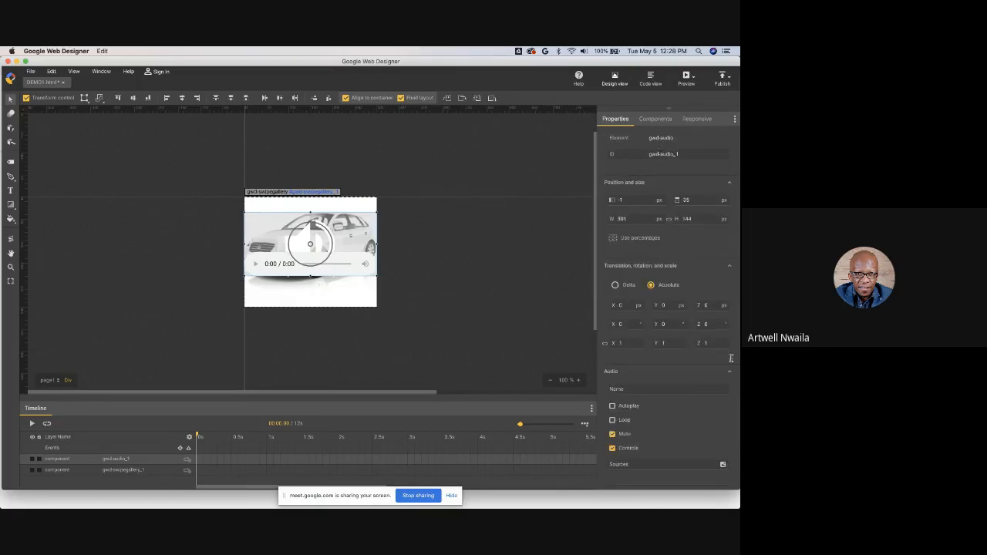
{"action": "left_click", "coordinate": [654, 120]}
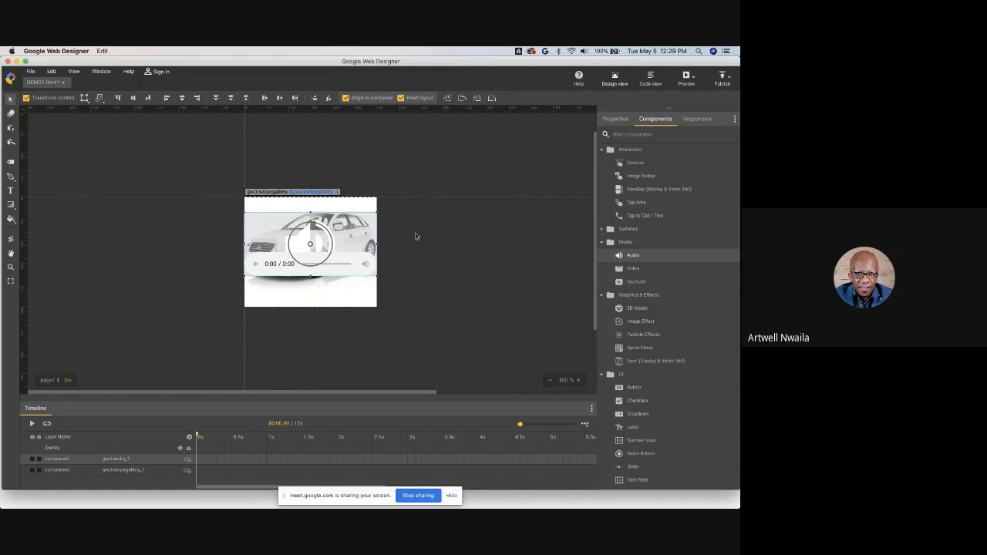
Step: Place a Video component at the banner's upper-left corner and delete the Audio component
{"action": "left_click_drag", "start_coordinate": [634, 272], "coordinate": [251, 203]}
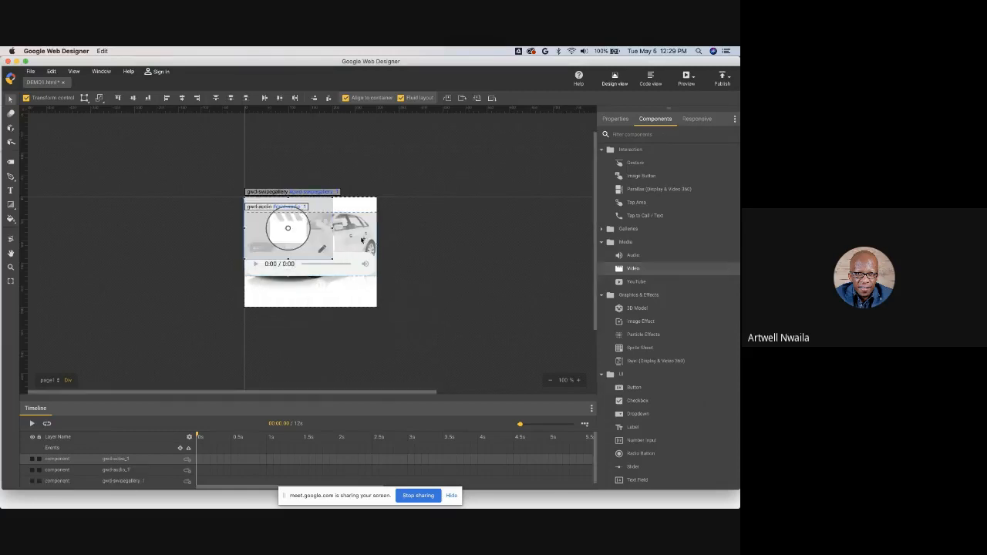
{"action": "key", "text": "BackSpace"}
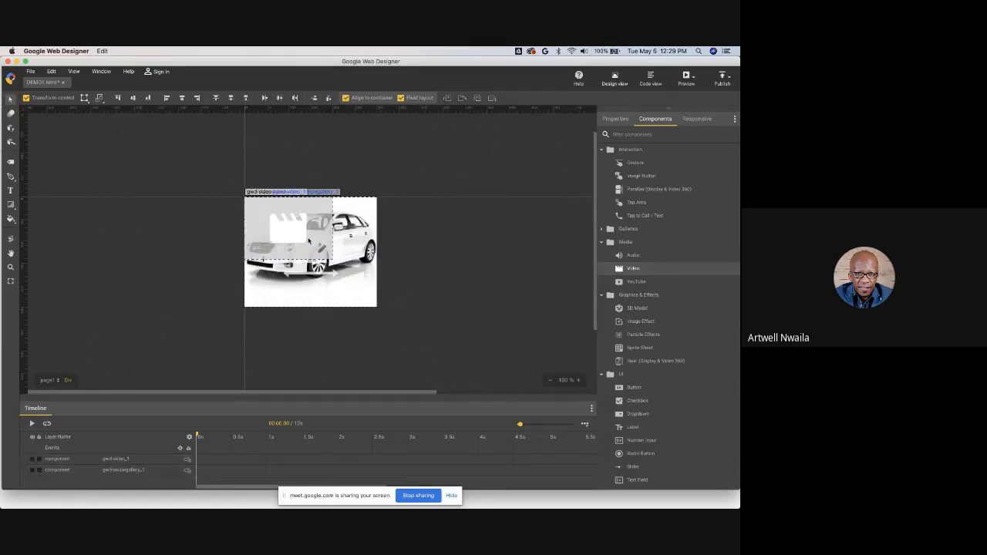
Step: Try to shrink and rotate the Video component, and undo back until the component is removed
{"action": "left_click_drag", "start_coordinate": [308, 241], "coordinate": [383, 235]}
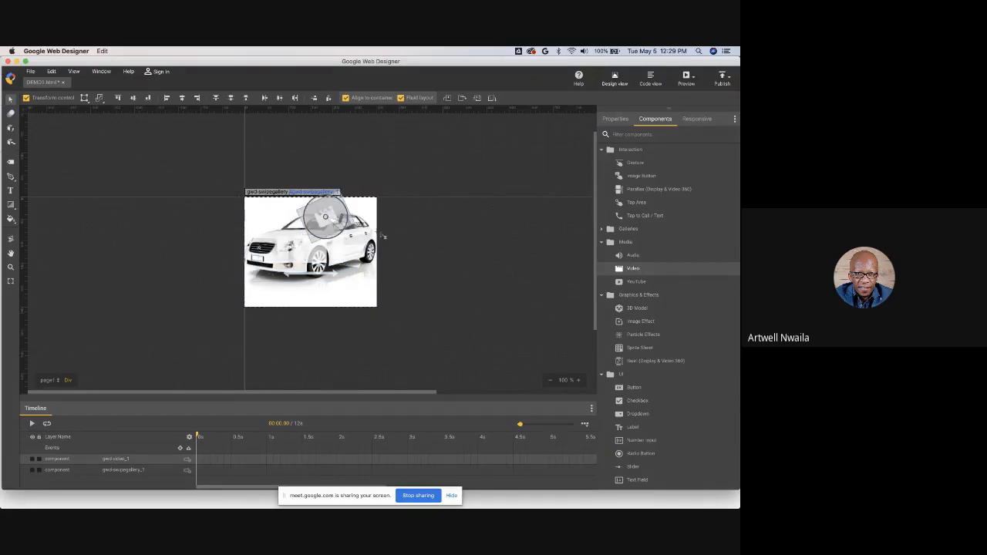
{"action": "key", "text": "super+z"}
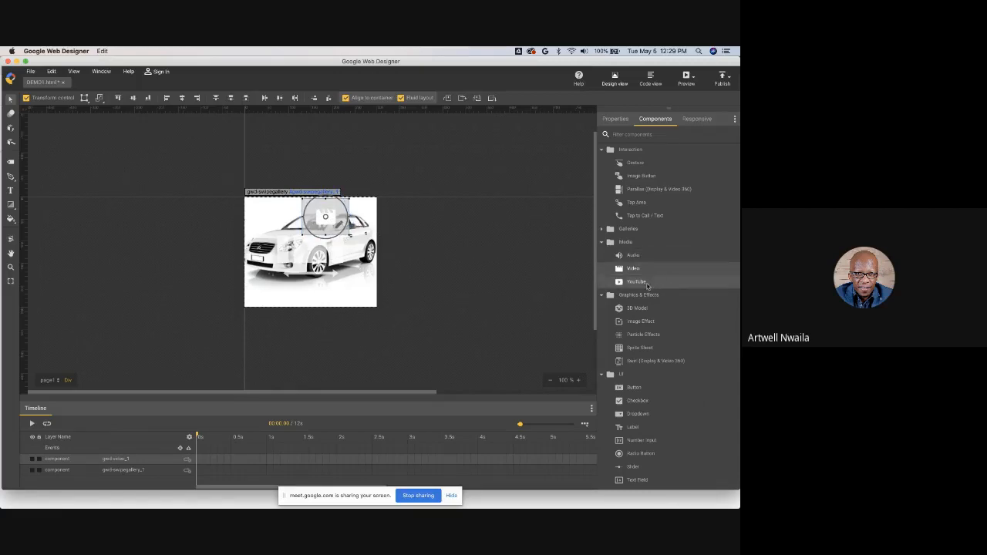
{"action": "key", "text": "super+z"}
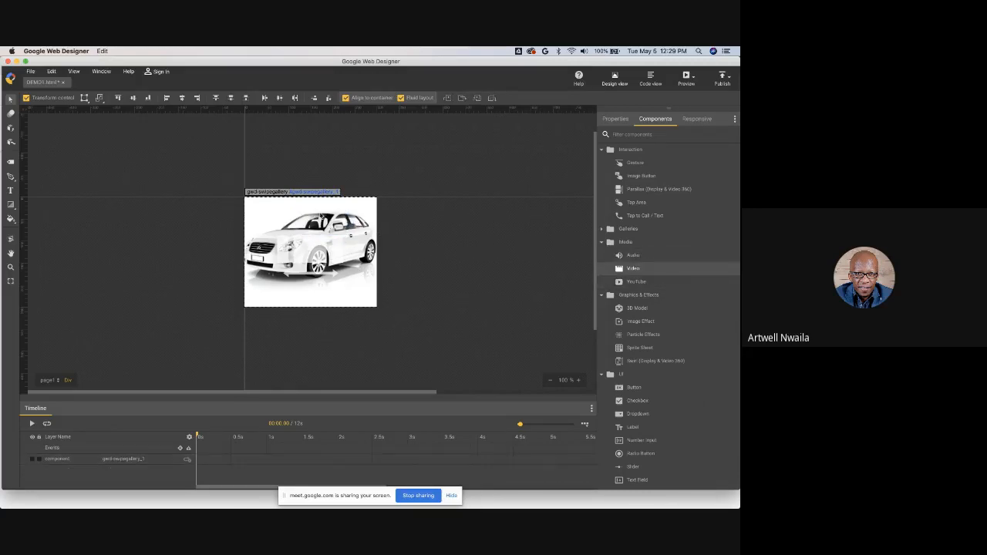
Step: Place a YouTube component over the gallery and enlarge it to the banner's lower-right corner, about 283 x 249 px
{"action": "left_click_drag", "start_coordinate": [637, 282], "coordinate": [253, 206]}
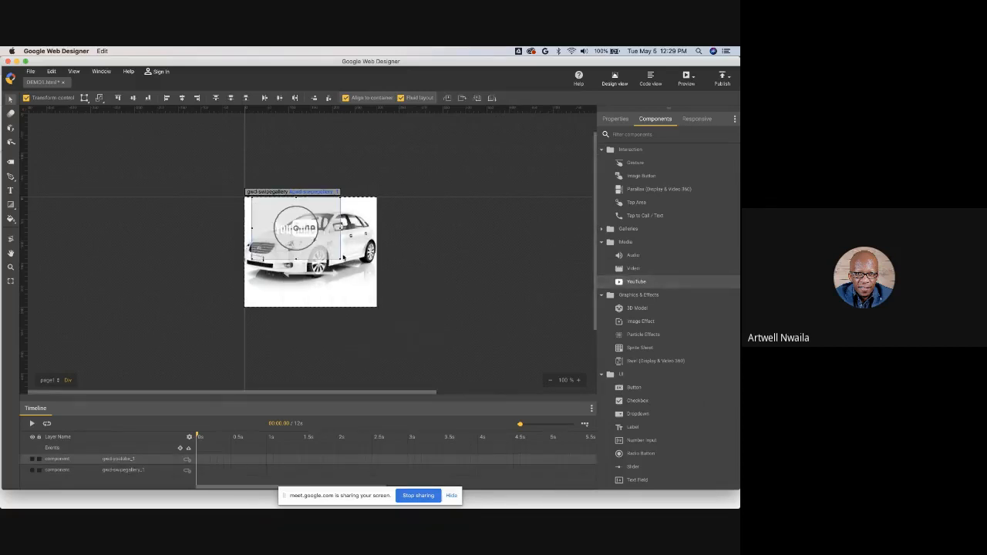
{"action": "left_click_drag", "start_coordinate": [340, 260], "coordinate": [377, 307]}
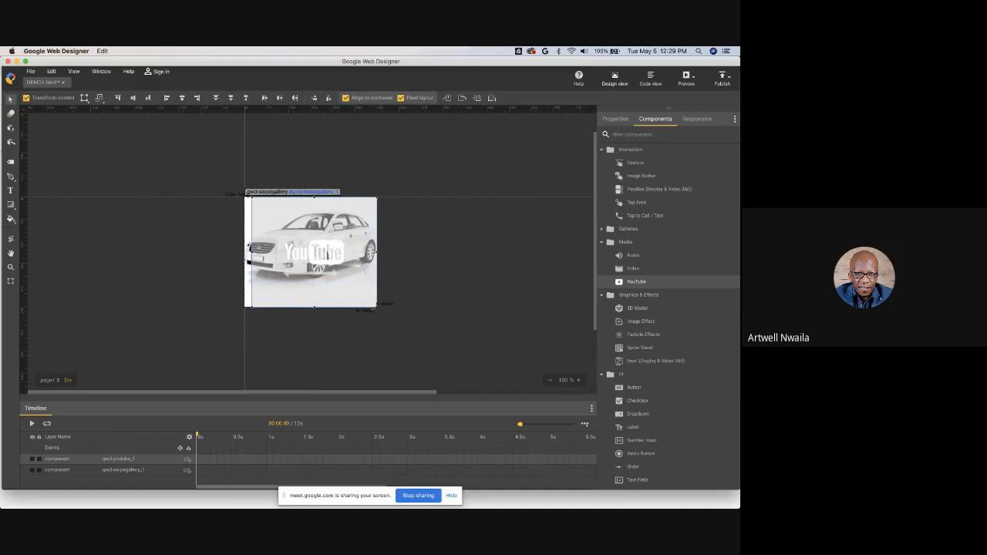
Step: Give the YouTube component a placeholder name and set its URL to zcvds
{"action": "left_click", "coordinate": [615, 119]}
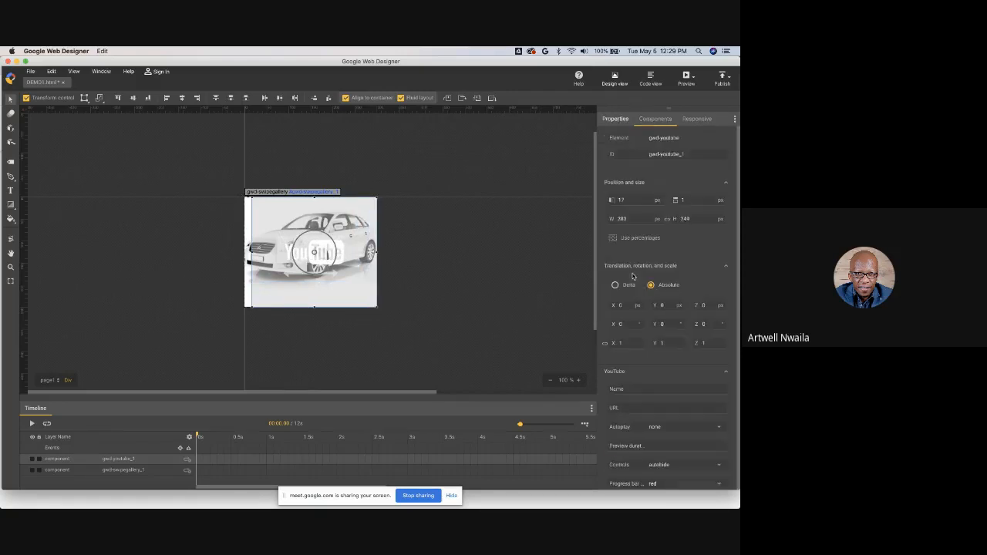
{"action": "scroll", "coordinate": [653, 359], "scroll_direction": "down", "scroll_amount": 1}
{"action": "left_click", "coordinate": [637, 382]}
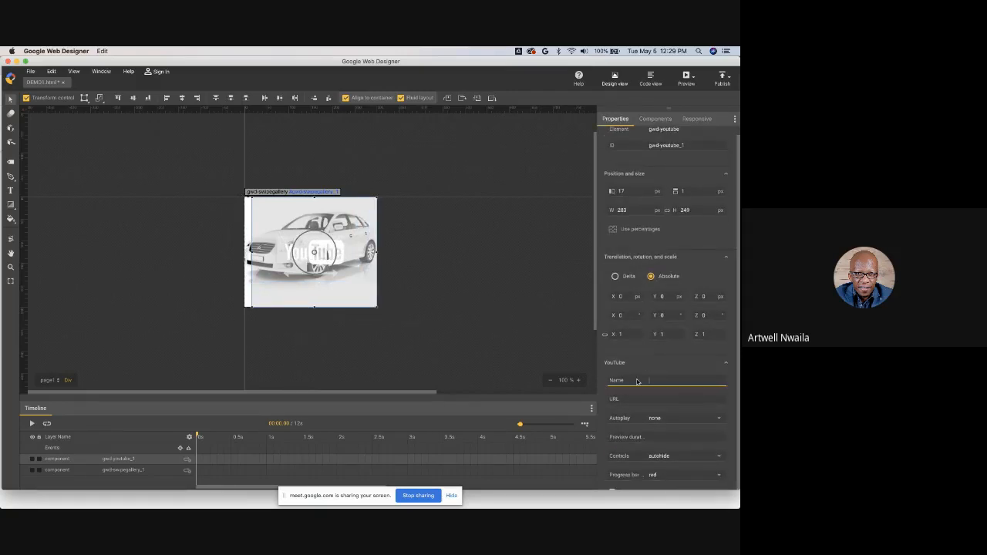
{"action": "left_click", "coordinate": [622, 398]}
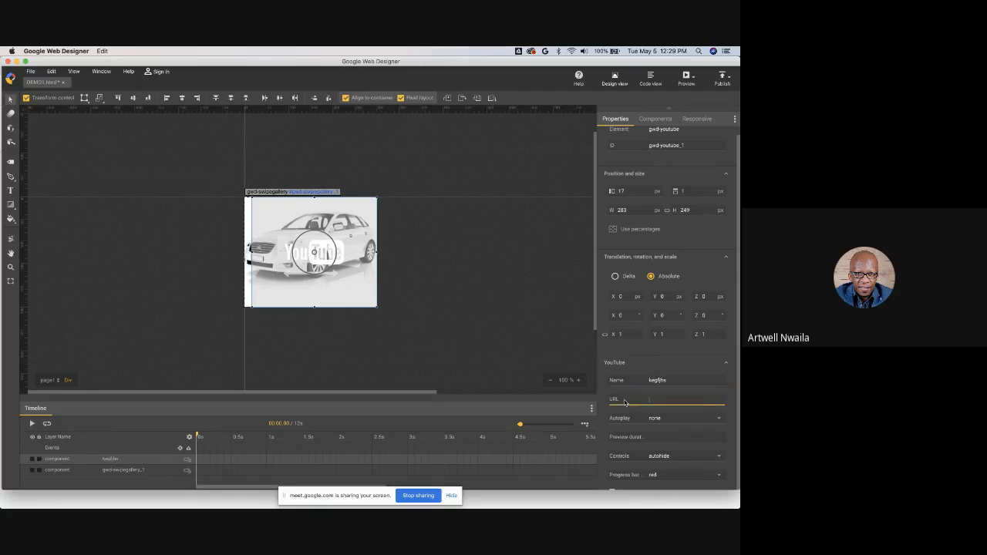
{"action": "type", "text": "zcvds"}
Step: Delete the YouTube component from the banner and collapse the Media component group
{"action": "left_click", "coordinate": [654, 120]}
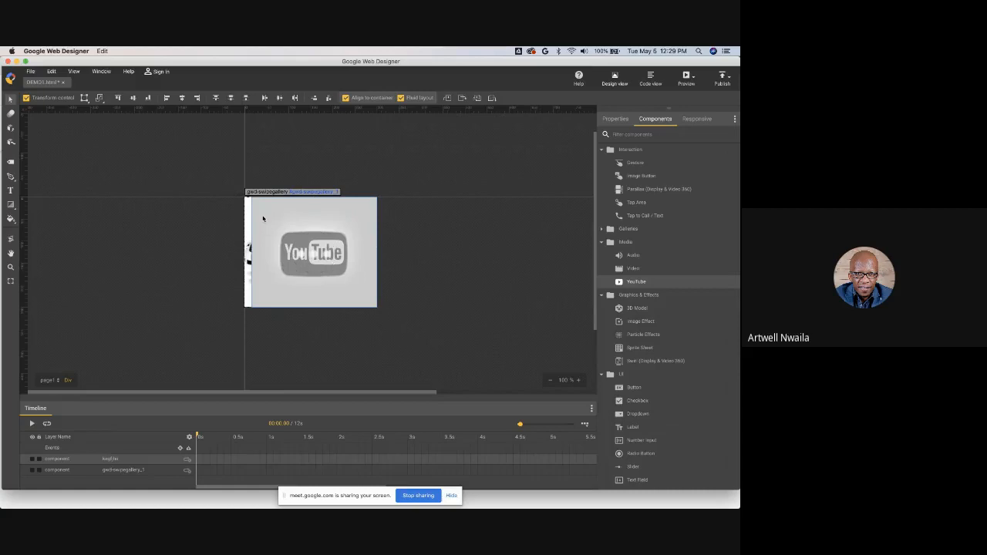
{"action": "key", "text": "Delete"}
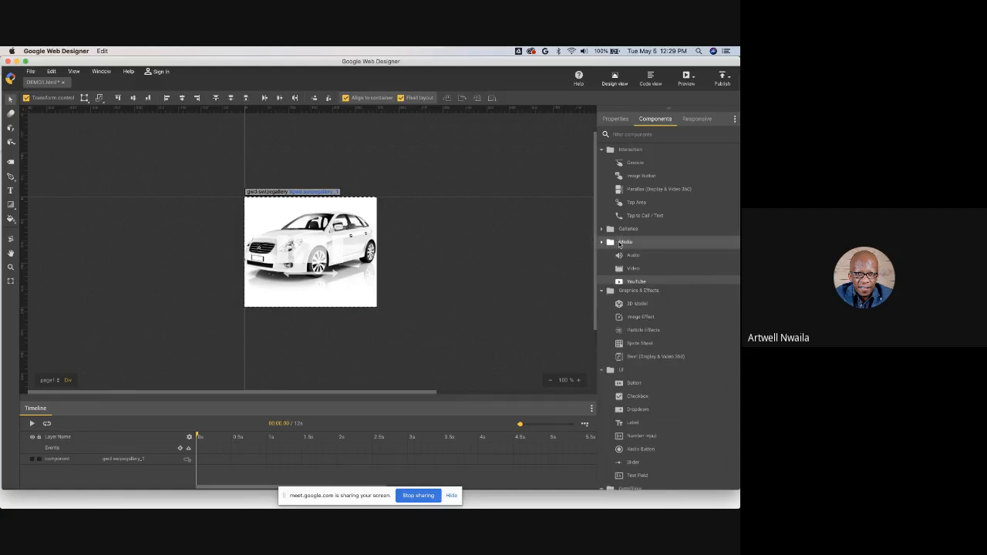
{"action": "left_click", "coordinate": [619, 244]}
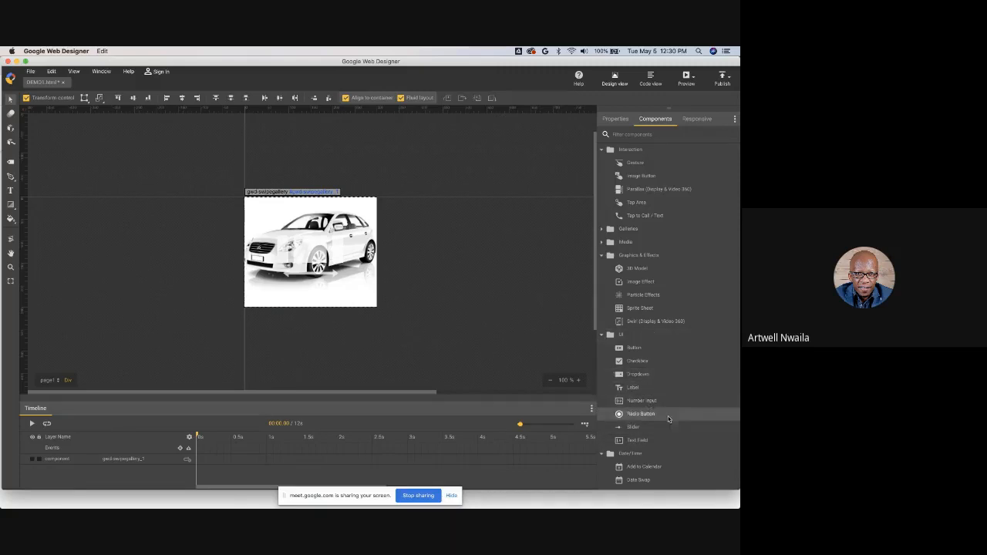
Step: Place an Add to Calendar component near the banner's lower-right corner and give it a placeholder name
{"action": "left_click", "coordinate": [618, 336]}
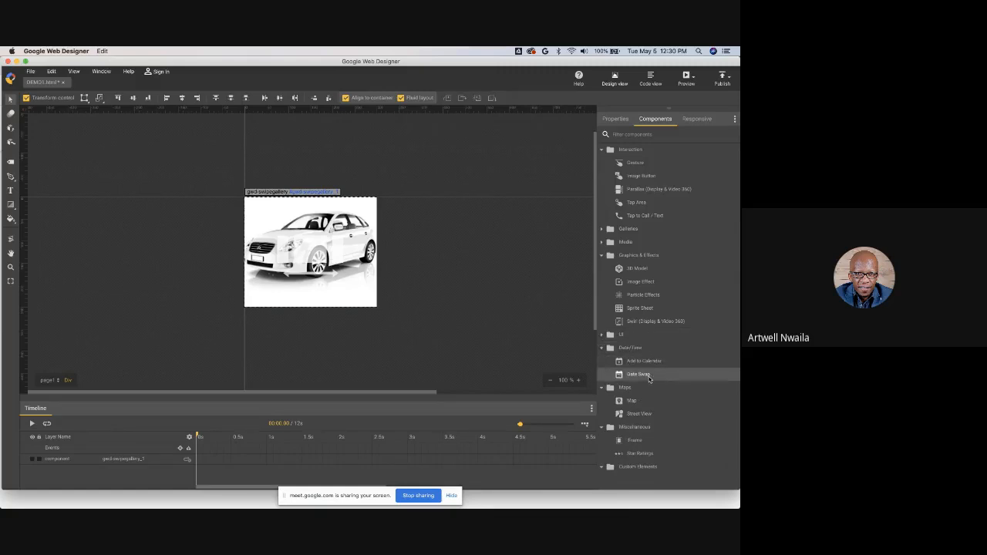
{"action": "left_click_drag", "start_coordinate": [639, 365], "coordinate": [284, 284]}
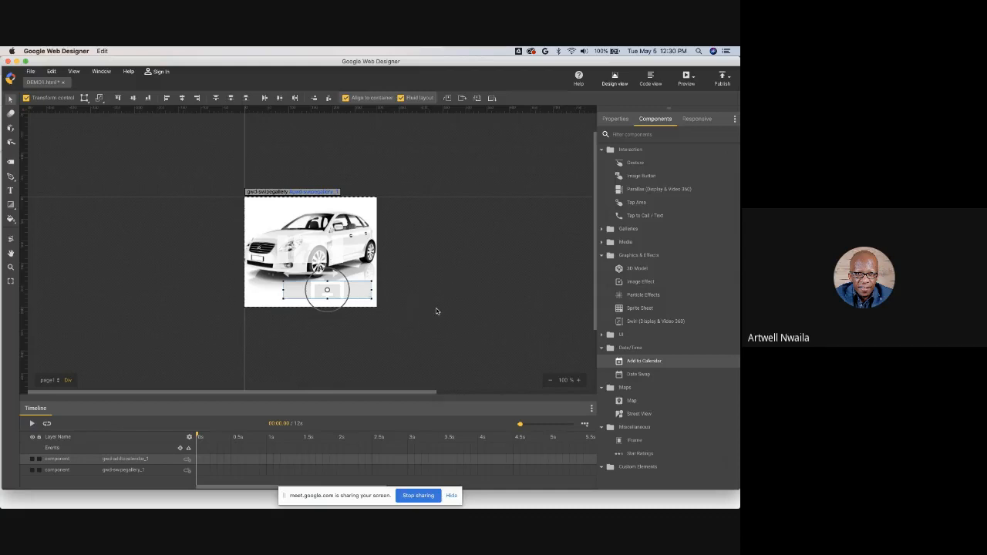
{"action": "left_click", "coordinate": [616, 119]}
{"action": "scroll", "coordinate": [656, 270], "scroll_direction": "down", "scroll_amount": 3}
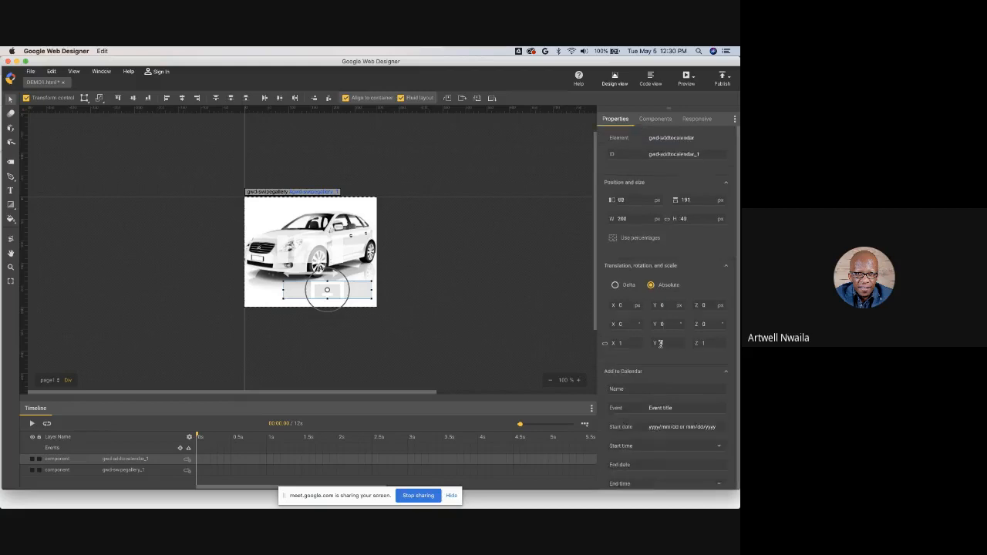
{"action": "left_click", "coordinate": [657, 333]}
{"action": "type", "text": "k"}
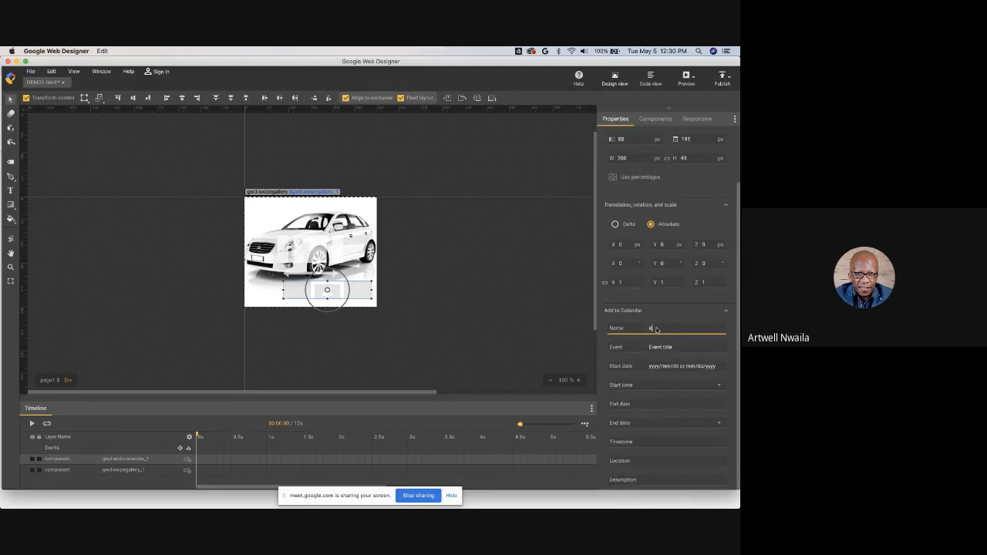
{"action": "type", "text": "lfkjsdfksdfsdb"}
Step: Delete the Add to Calendar component from the banner
{"action": "left_click", "coordinate": [656, 120]}
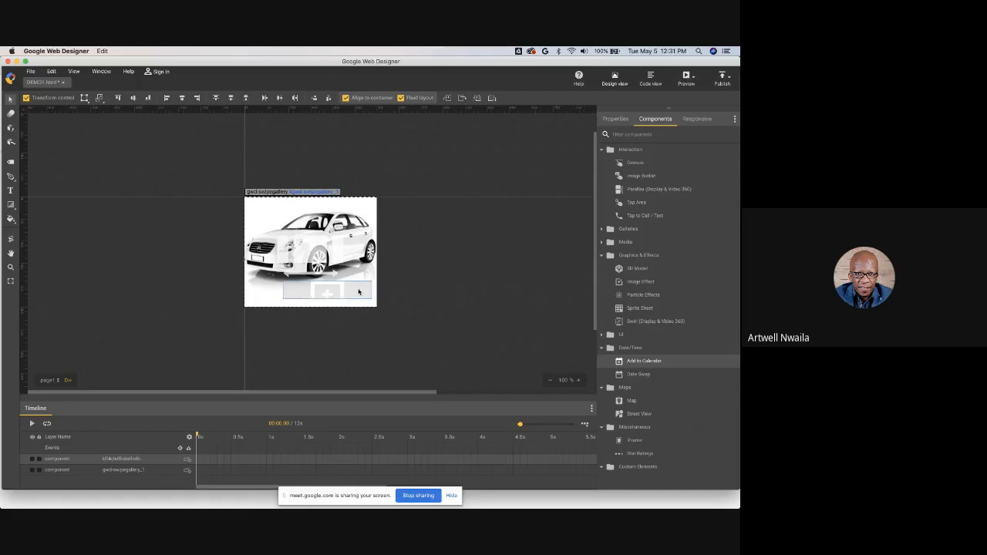
{"action": "left_click", "coordinate": [362, 296]}
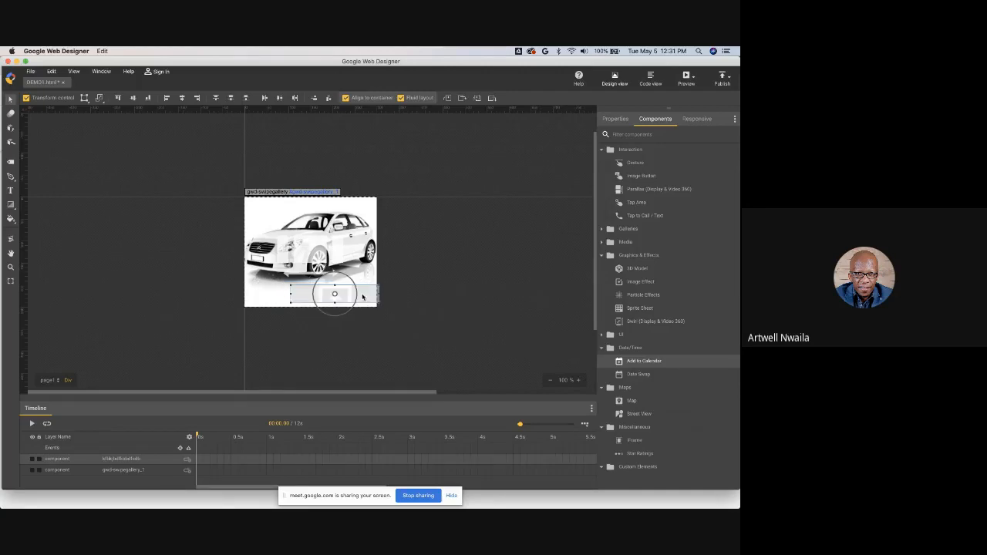
{"action": "key", "text": "Delete"}
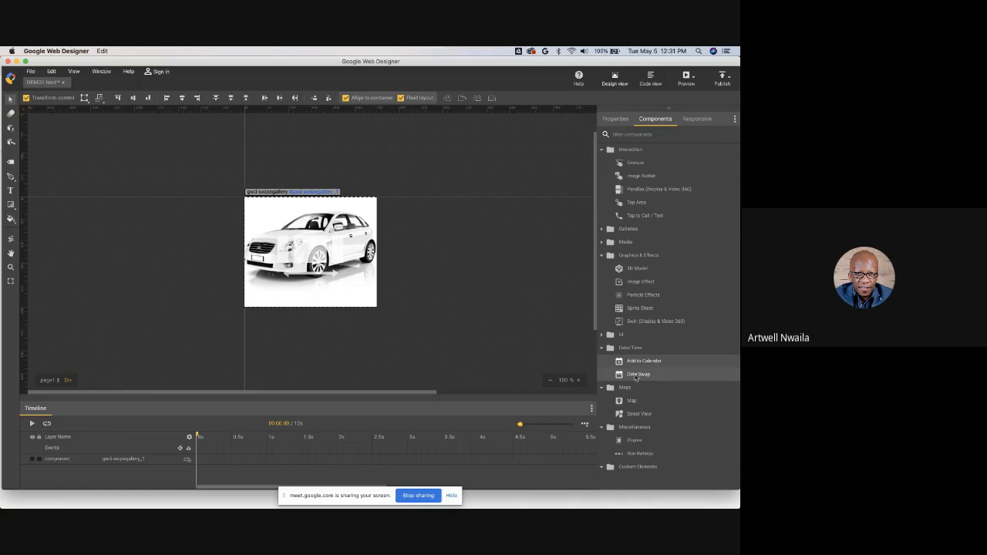
Step: Try out a Date Swap component in the banner's lower-right area, delete it, and collapse the Date/Time component group
{"action": "left_click_drag", "start_coordinate": [643, 376], "coordinate": [345, 281]}
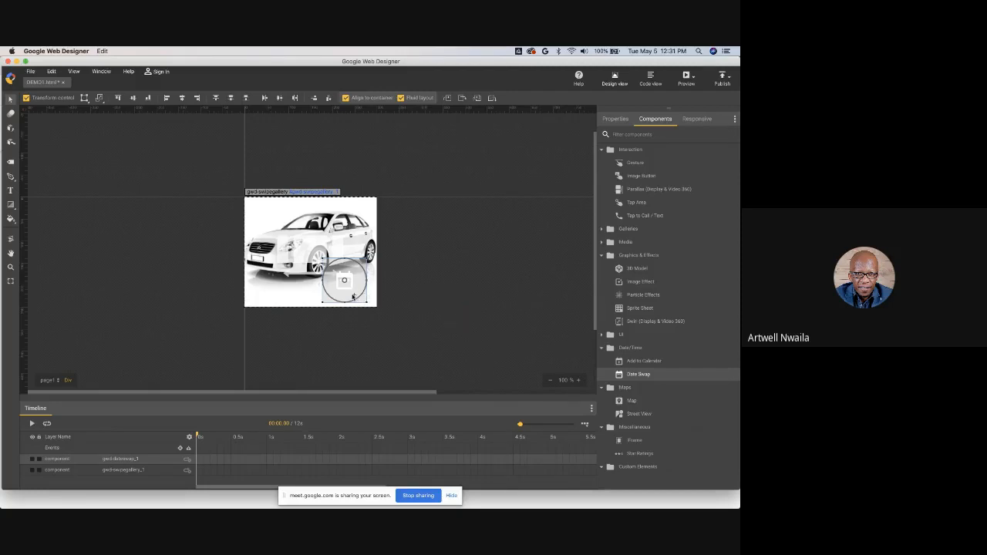
{"action": "key", "text": "Delete"}
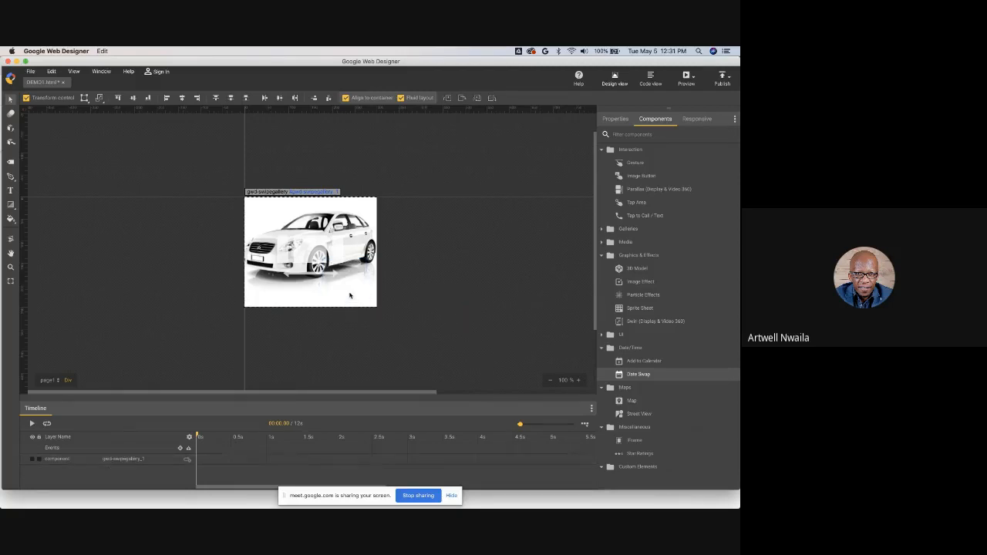
{"action": "left_click", "coordinate": [610, 348]}
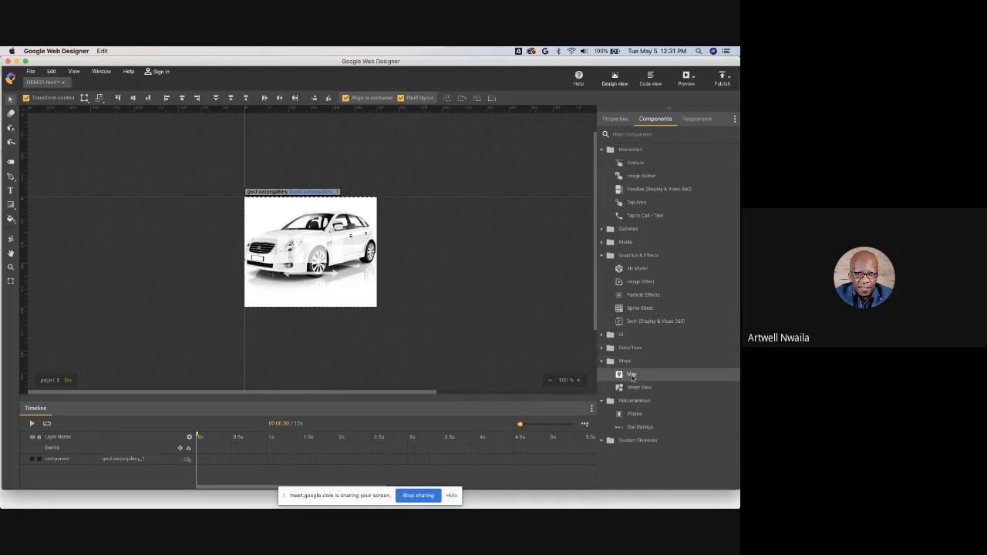
Step: Place a Map component about 184 x 249 px over the banner's left part and check its latitude and longitude properties
{"action": "left_click_drag", "start_coordinate": [634, 376], "coordinate": [246, 199]}
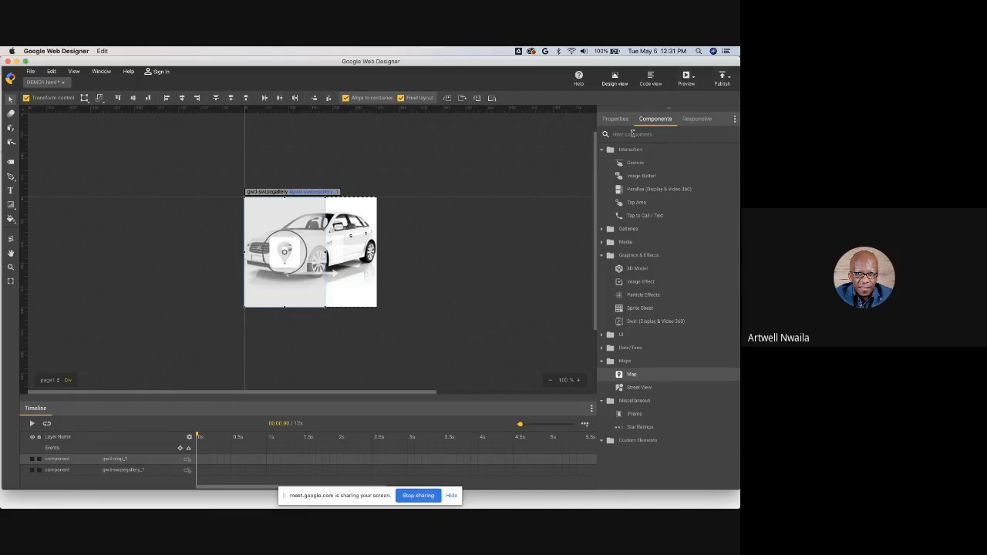
{"action": "left_click", "coordinate": [616, 119]}
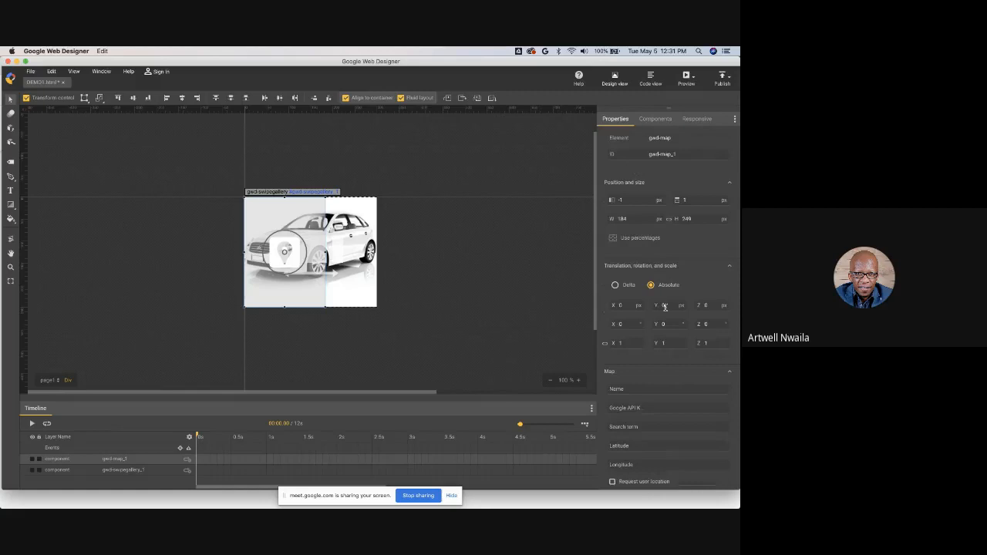
{"action": "left_click", "coordinate": [653, 449]}
{"action": "left_click", "coordinate": [652, 466]}
{"action": "left_click", "coordinate": [656, 119]}
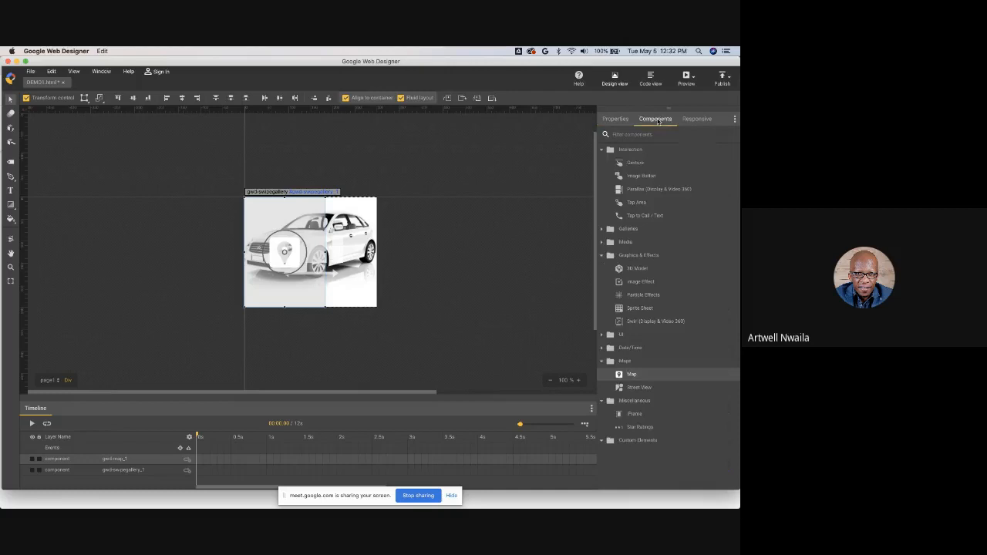
Step: Place a Street View component beside the map and resize it to fill the rest of the banner
{"action": "left_click", "coordinate": [647, 389]}
{"action": "left_click_drag", "start_coordinate": [646, 390], "coordinate": [326, 200]}
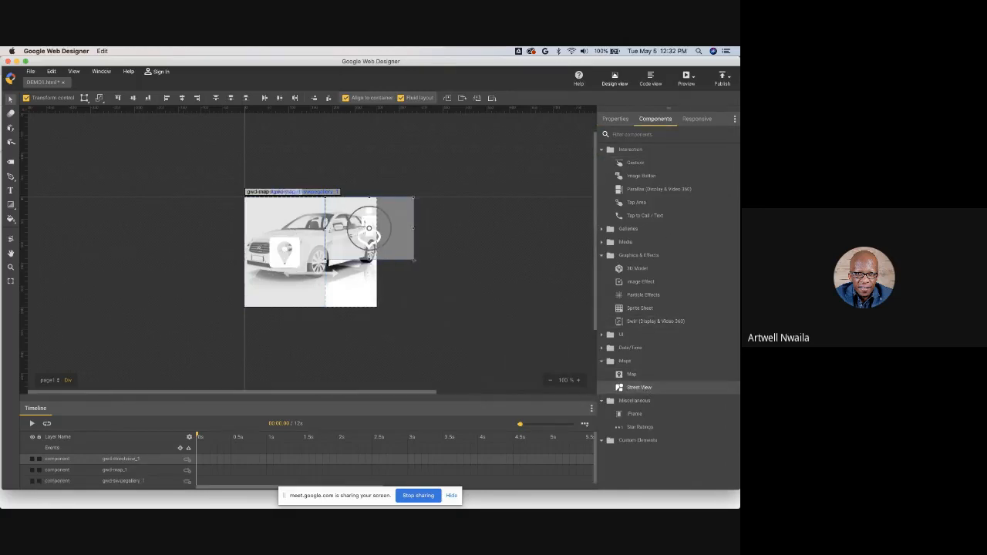
{"action": "left_click_drag", "start_coordinate": [414, 262], "coordinate": [377, 308]}
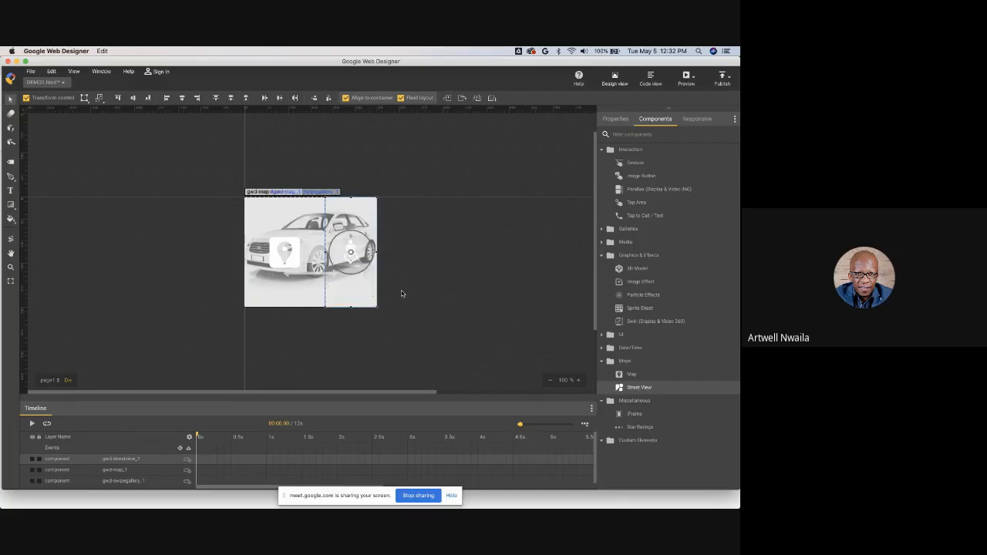
Step: Collapse the Maps component group and delete the Street View and Map components from the banner
{"action": "left_click", "coordinate": [603, 361]}
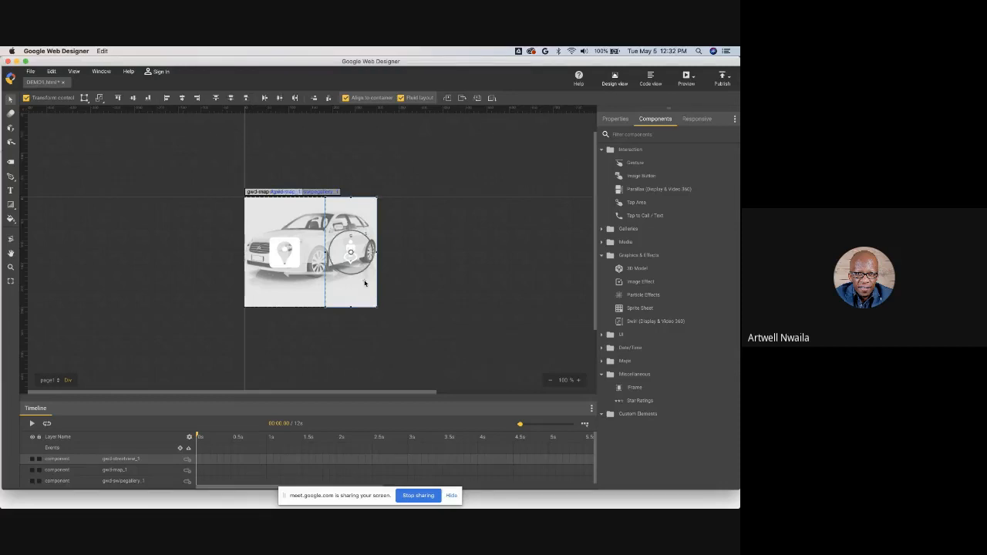
{"action": "key", "text": "Delete"}
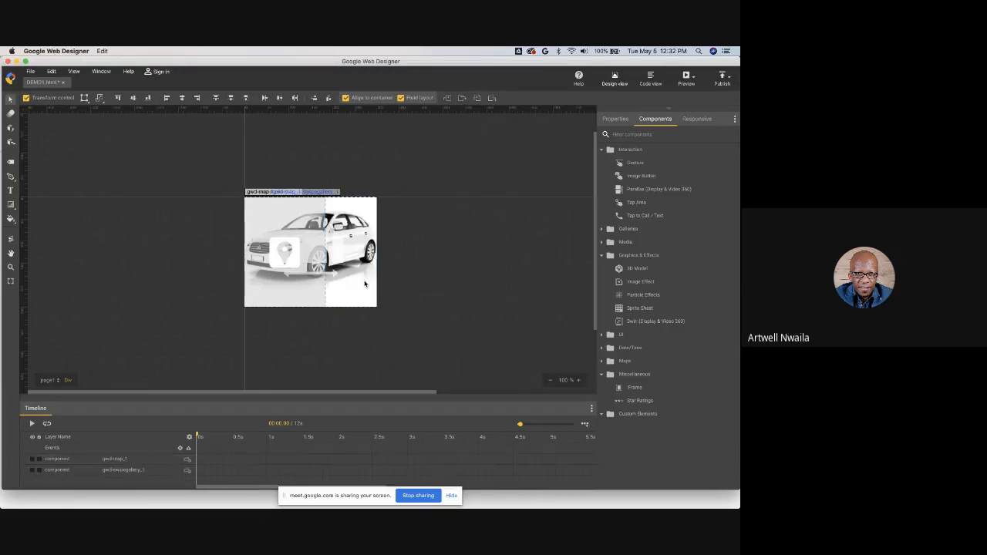
{"action": "left_click", "coordinate": [291, 274]}
{"action": "key", "text": "Delete"}
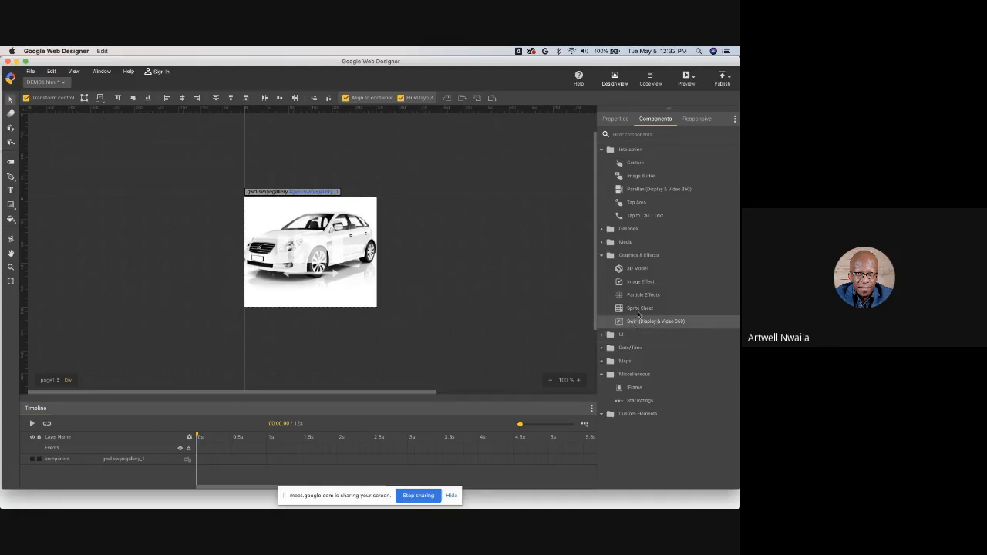
Step: Place an iFrame component at the banner's upper-left corner and enlarge it to cover the whole banner
{"action": "left_click_drag", "start_coordinate": [634, 387], "coordinate": [293, 233]}
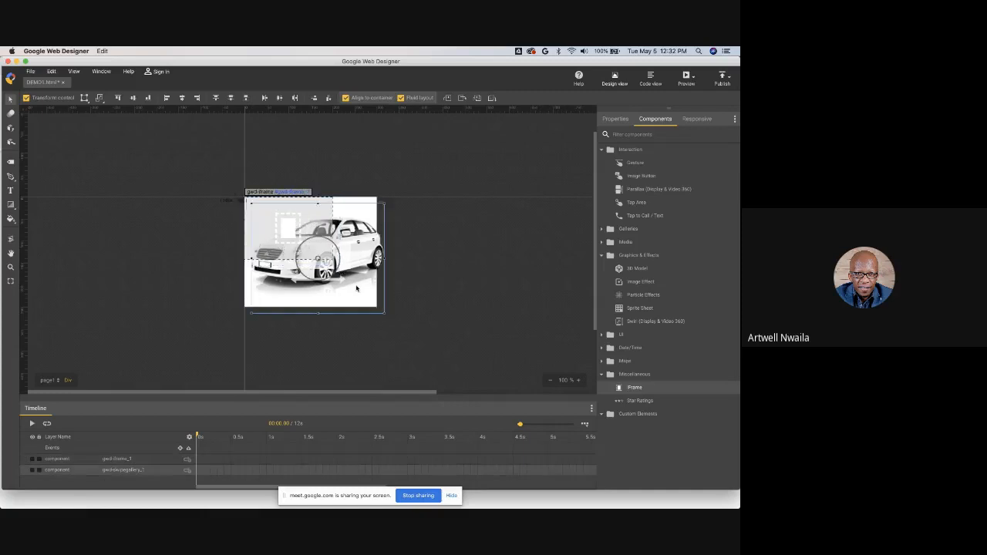
{"action": "left_click_drag", "start_coordinate": [356, 288], "coordinate": [372, 310]}
{"action": "key", "text": "super+z"}
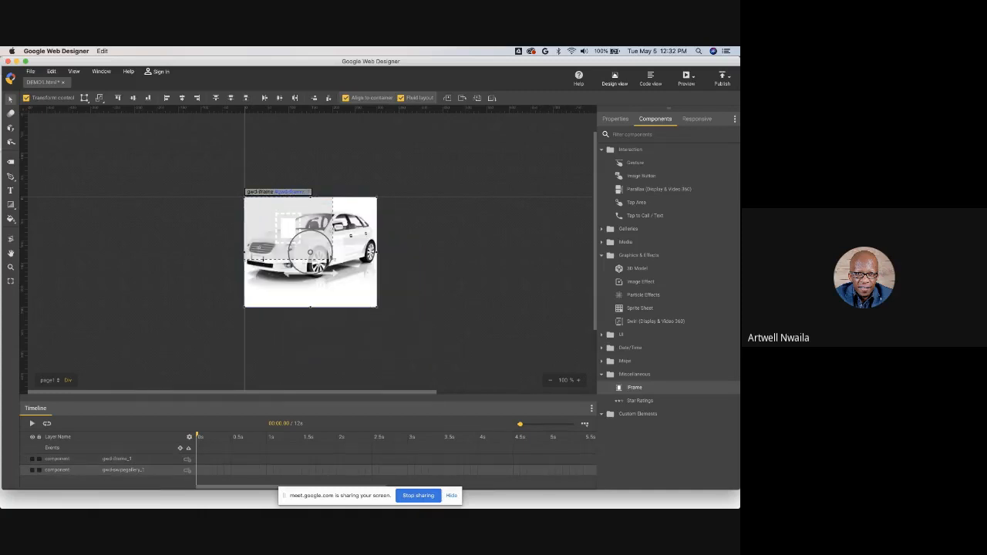
{"action": "left_click", "coordinate": [321, 252]}
{"action": "left_click_drag", "start_coordinate": [332, 259], "coordinate": [379, 310]}
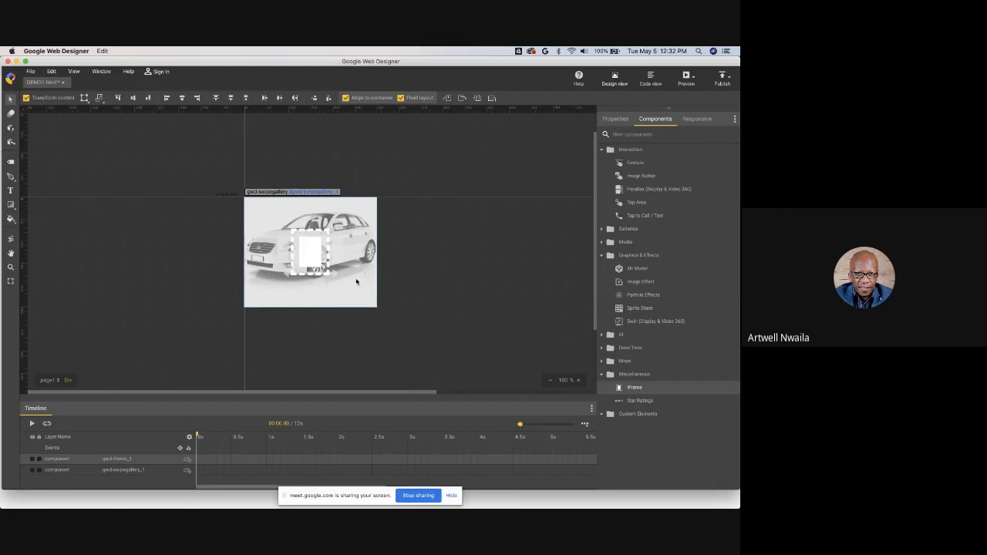
Step: Delete the iFrame component and the car swipe gallery to empty the banner
{"action": "key", "text": "Delete"}
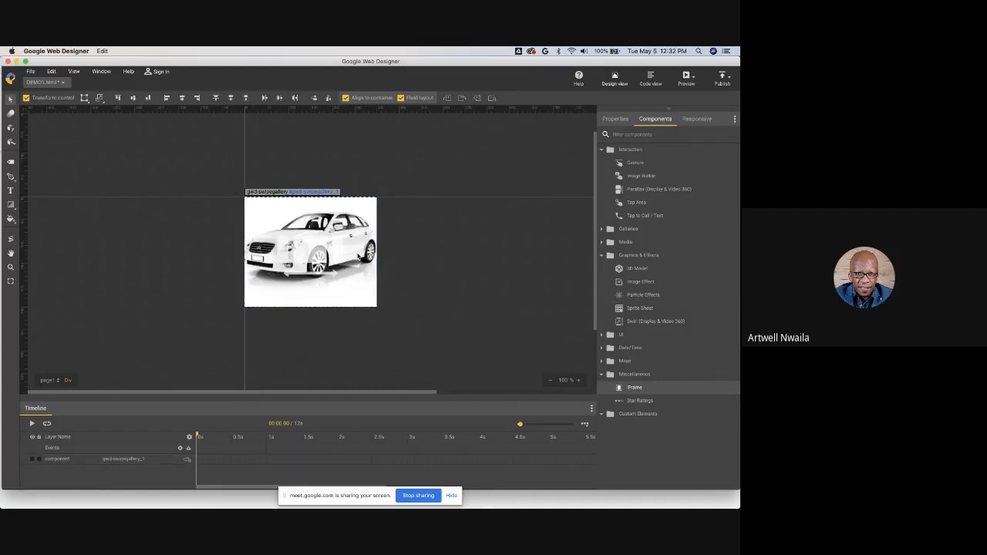
{"action": "left_click", "coordinate": [356, 254]}
{"action": "key", "text": "Delete"}
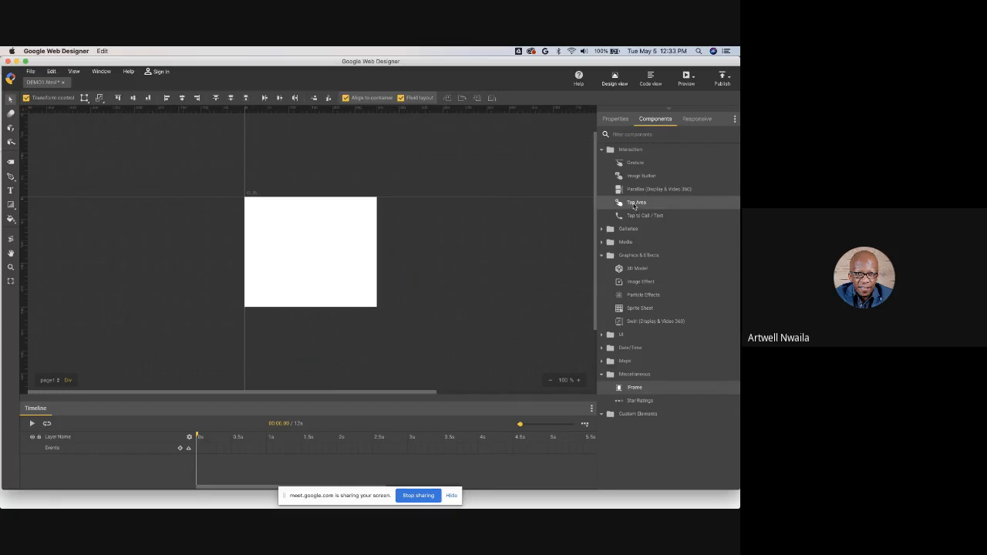
Step: Place a Tap Area near the banner's lower edge, reduce it to about 200 x 35 px, and check its properties
{"action": "left_click_drag", "start_coordinate": [634, 205], "coordinate": [269, 240]}
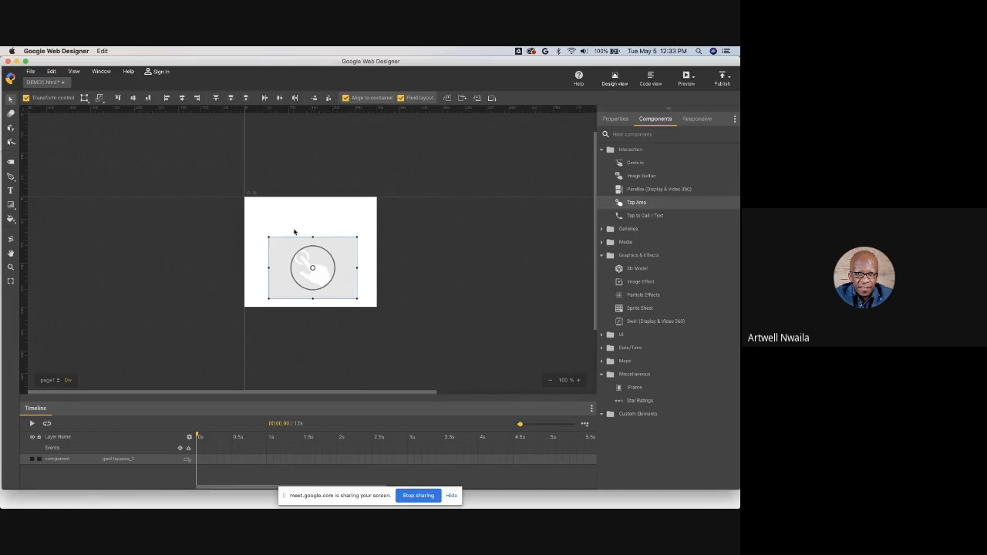
{"action": "left_click_drag", "start_coordinate": [313, 236], "coordinate": [354, 302]}
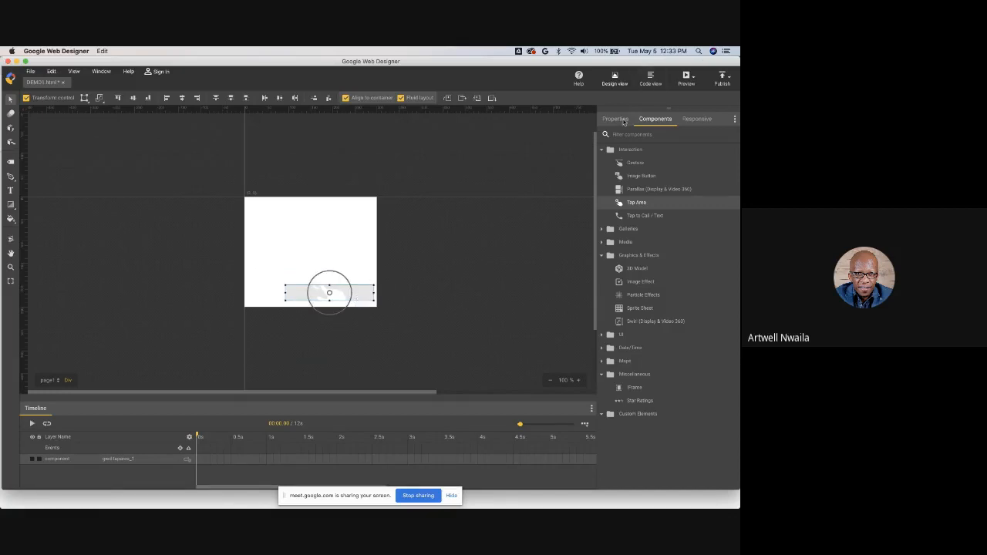
{"action": "left_click", "coordinate": [621, 120]}
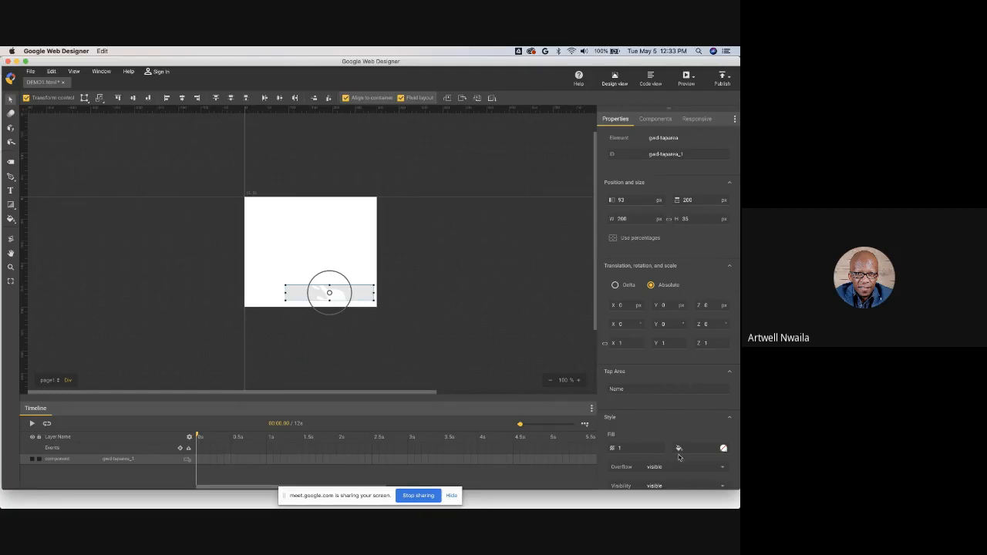
{"action": "left_click", "coordinate": [654, 121]}
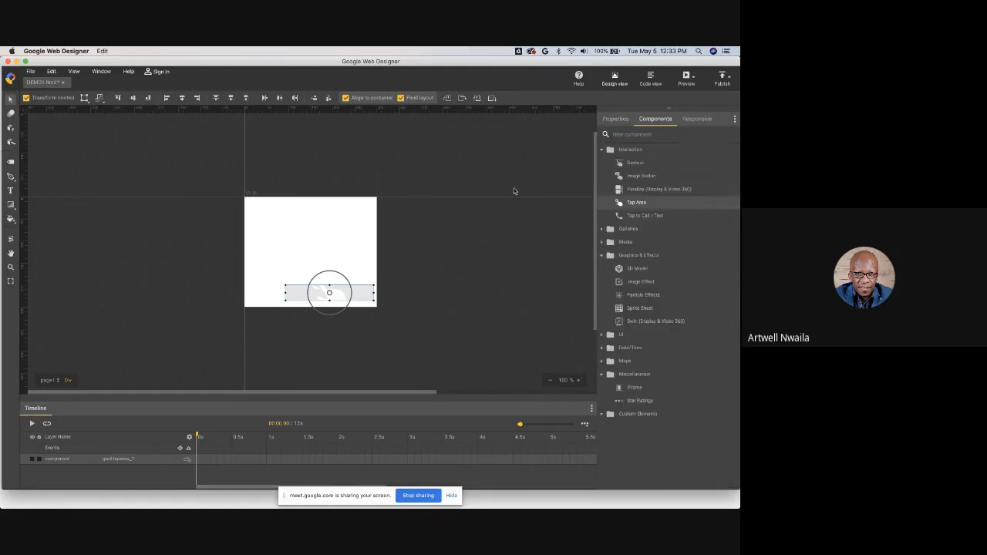
Step: Look at the Tap Area's options such as adding an event, and delete the Tap Area
{"action": "right_click", "coordinate": [364, 297]}
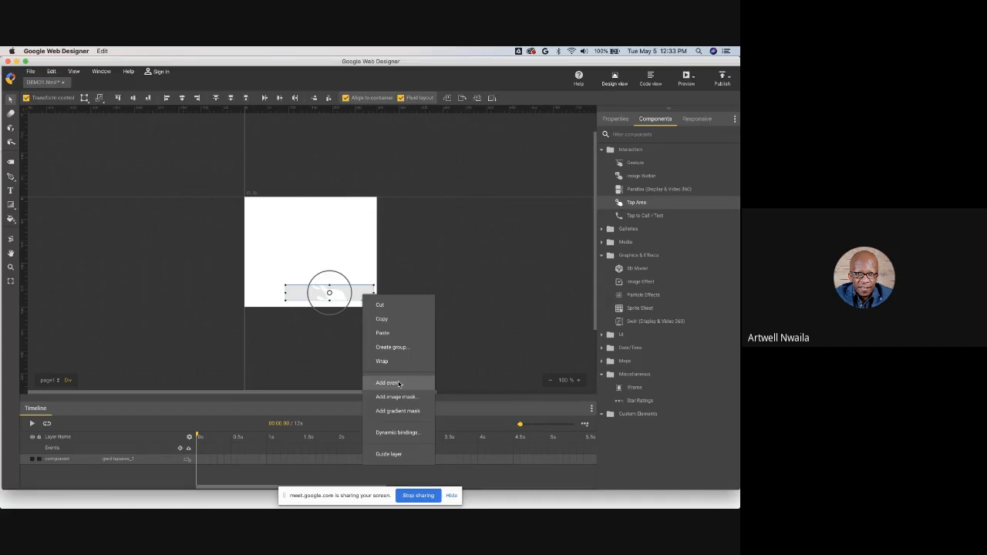
{"action": "left_click", "coordinate": [397, 249]}
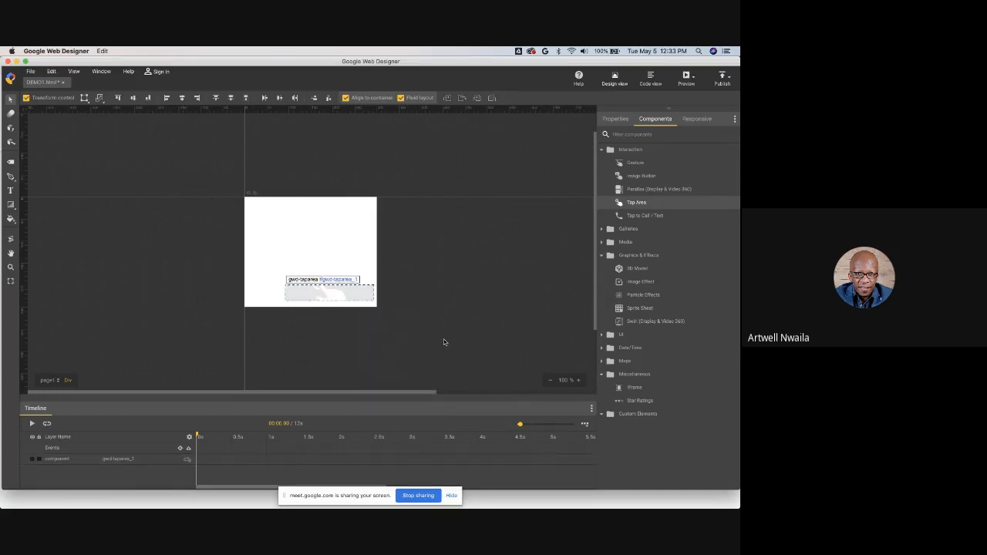
{"action": "left_click", "coordinate": [366, 298]}
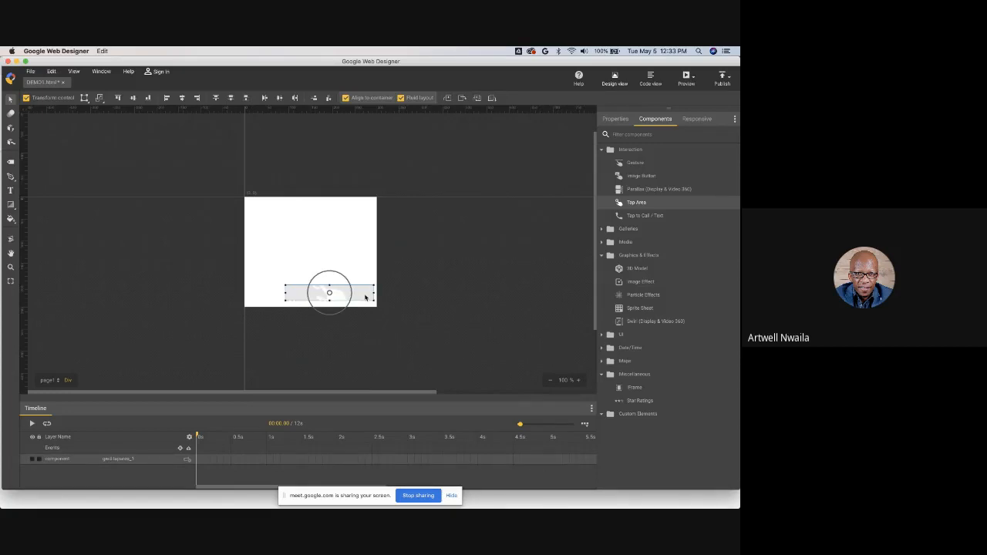
{"action": "key", "text": "Delete"}
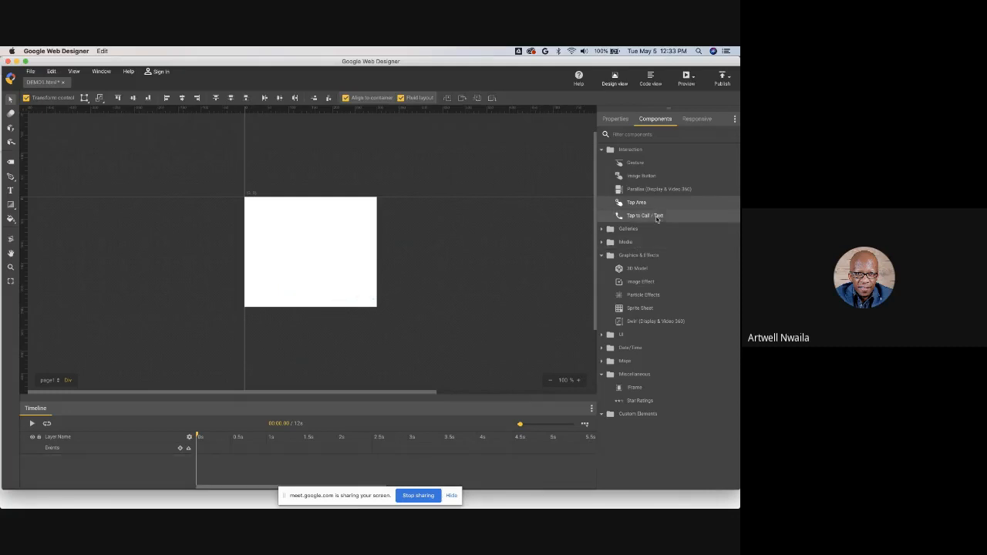
Step: Place a Tap to Call / Text component near the banner's lower edge and widen it to about 250 x 55 px
{"action": "left_click_drag", "start_coordinate": [652, 218], "coordinate": [332, 276]}
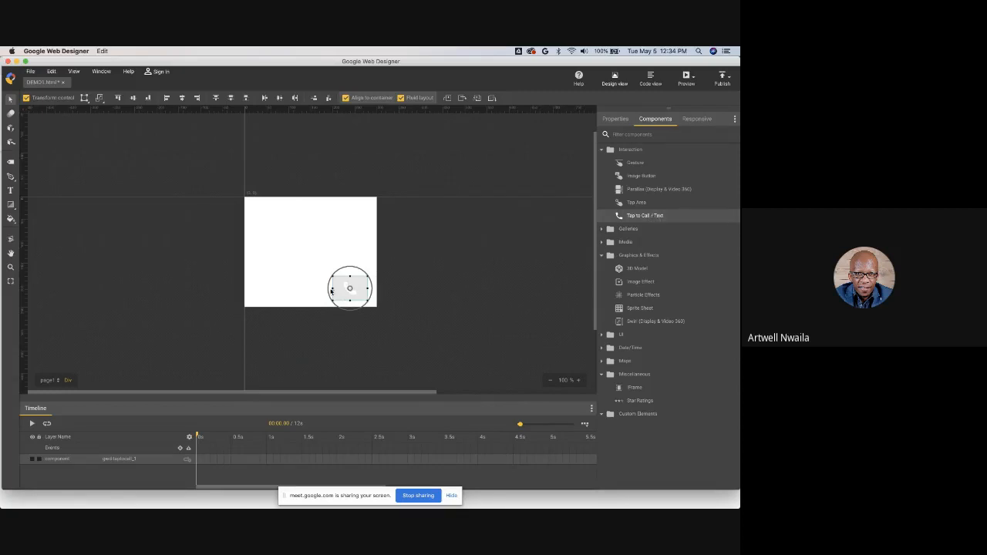
{"action": "left_click_drag", "start_coordinate": [331, 290], "coordinate": [257, 289]}
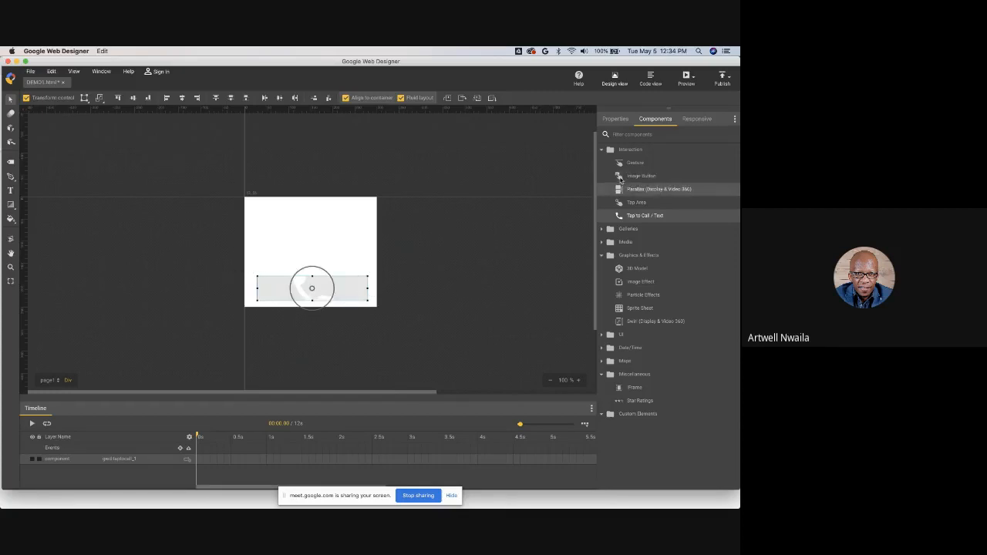
Step: Check the Tap to Call / Text component's number and action options, and delete the component from the banner
{"action": "left_click", "coordinate": [615, 119]}
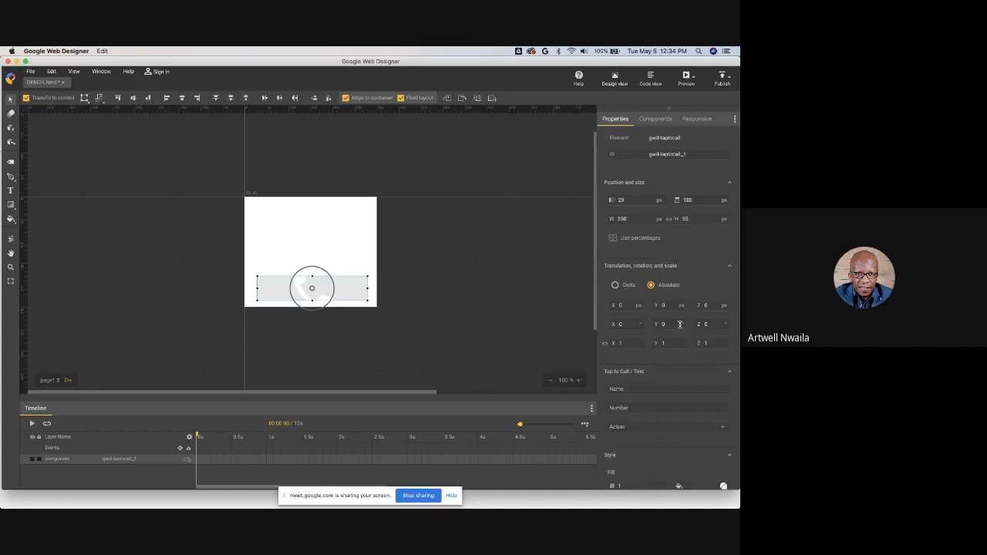
{"action": "left_click", "coordinate": [653, 408]}
{"action": "left_click", "coordinate": [723, 428]}
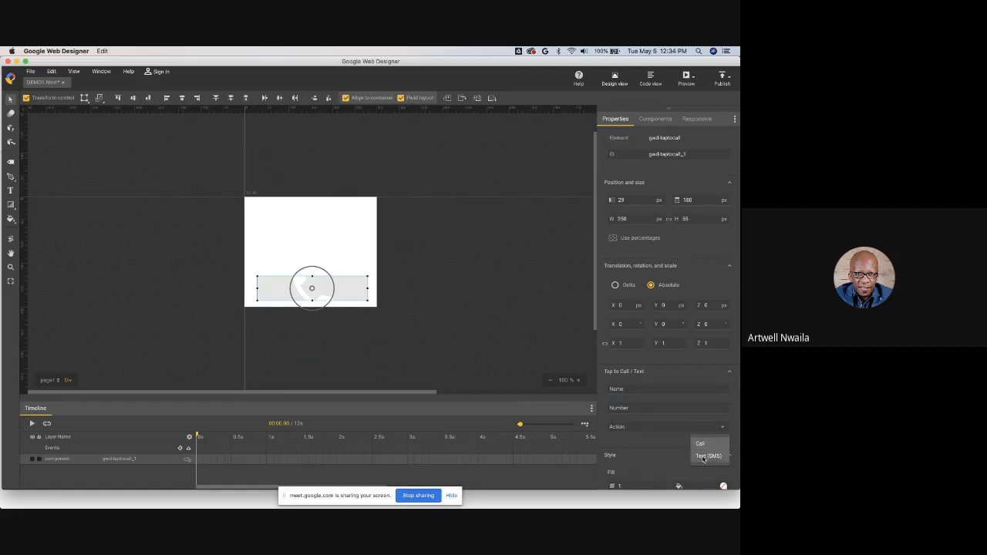
{"action": "left_click", "coordinate": [657, 121]}
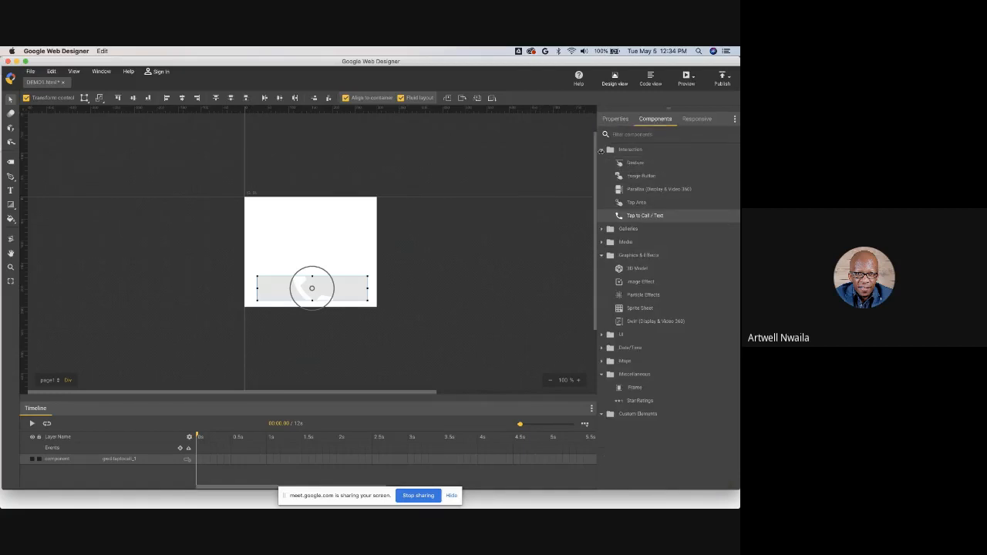
{"action": "left_click", "coordinate": [346, 296]}
{"action": "key", "text": "Delete"}
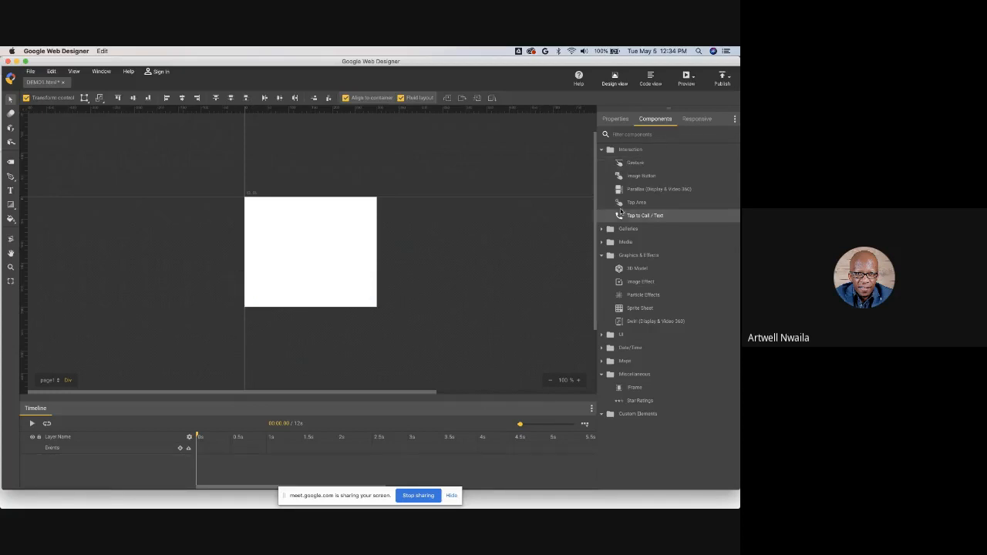
Step: Fill the banner with a Parallax component and start adding image layers to it from the Desktop
{"action": "left_click_drag", "start_coordinate": [639, 193], "coordinate": [245, 199]}
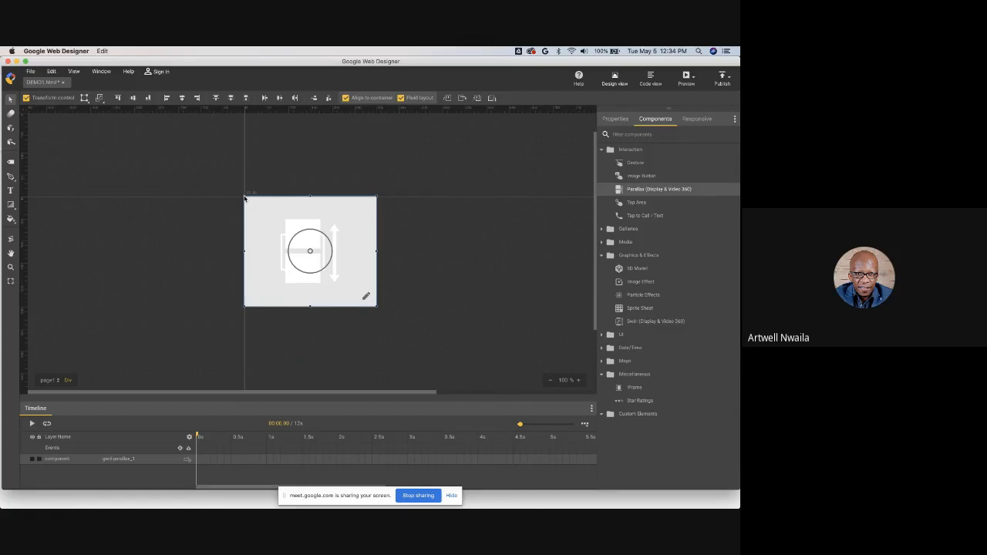
{"action": "left_click", "coordinate": [313, 211]}
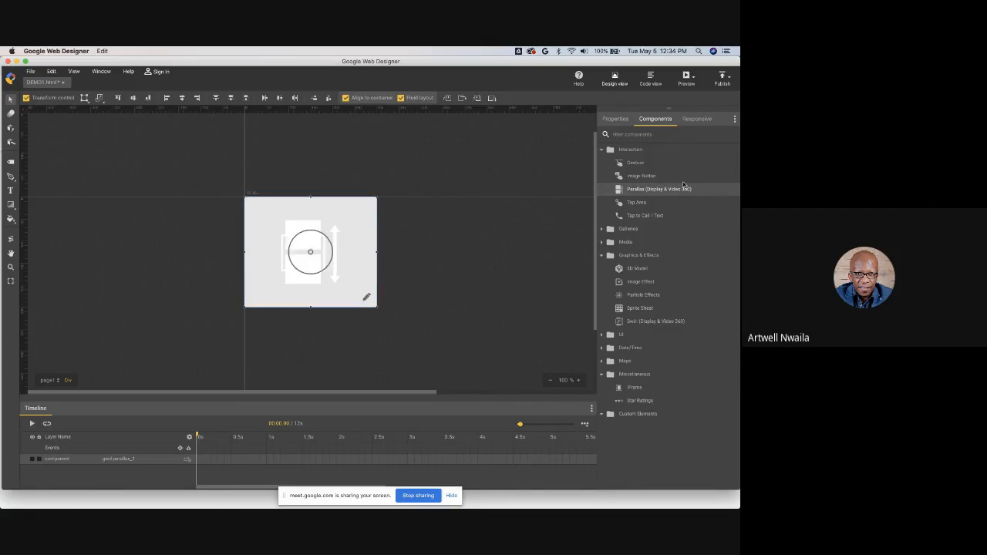
{"action": "left_click", "coordinate": [367, 300]}
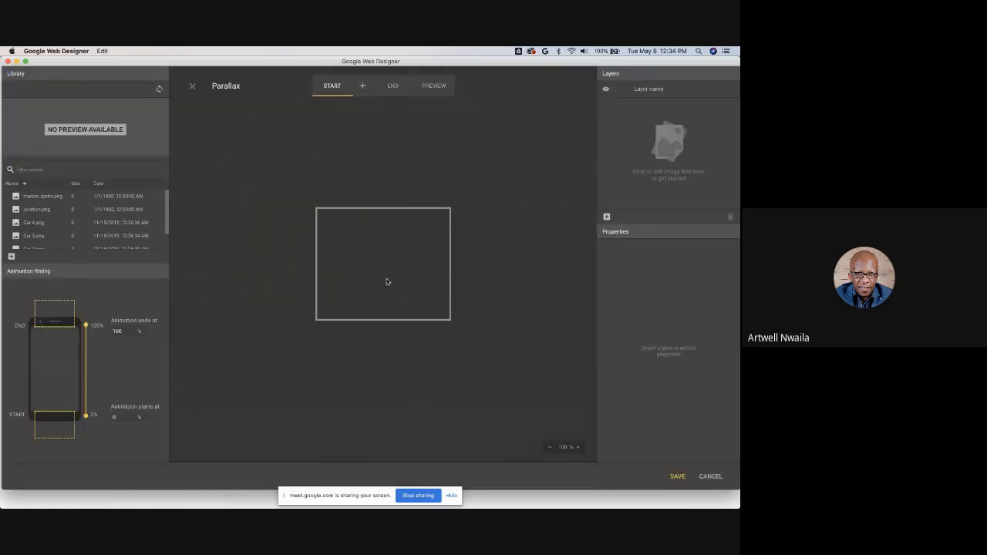
{"action": "left_click", "coordinate": [606, 219]}
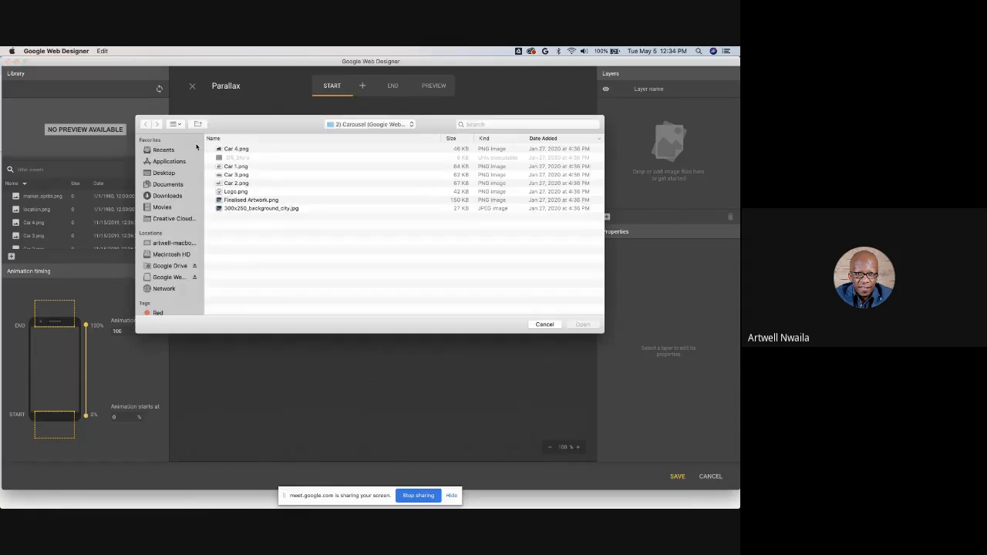
{"action": "left_click", "coordinate": [164, 173]}
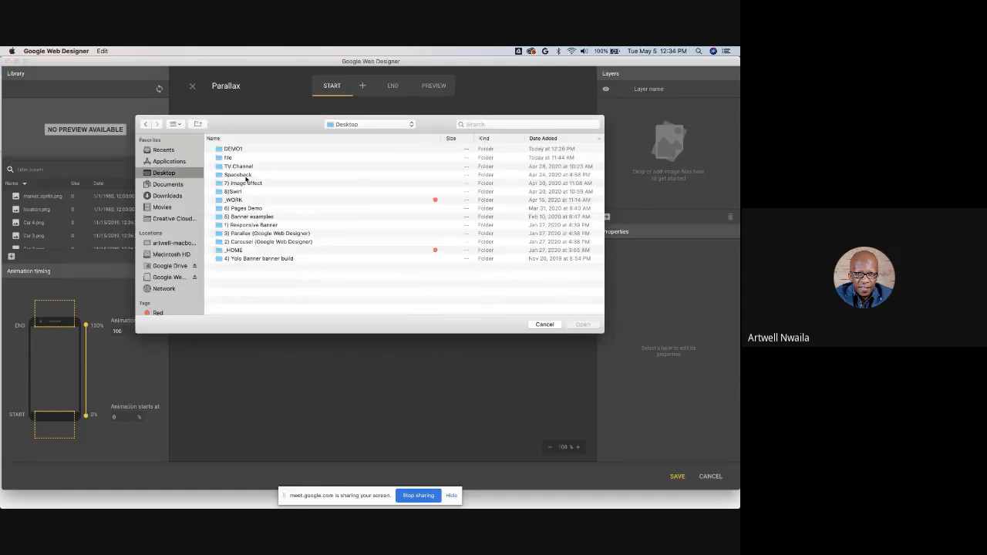
{"action": "double_click", "coordinate": [247, 224]}
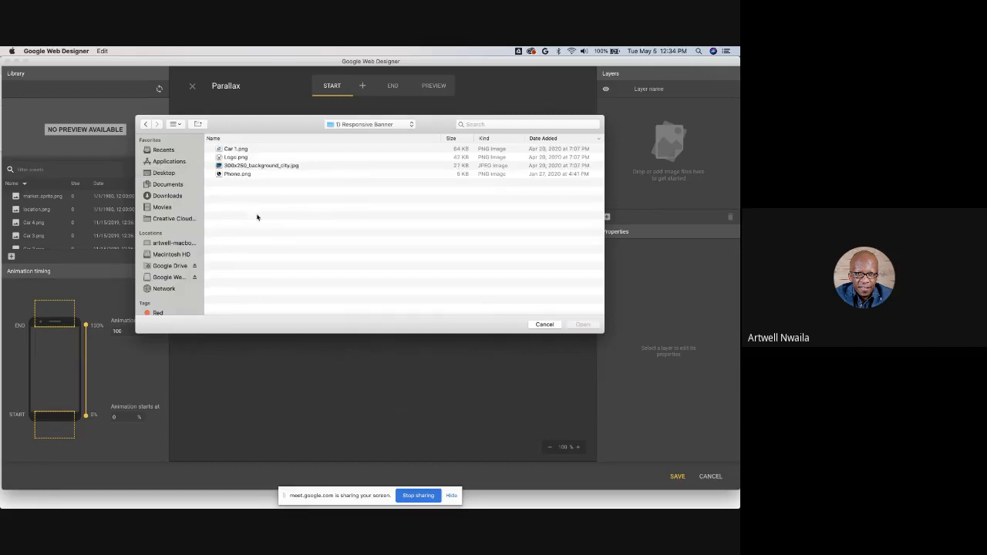
{"action": "left_click", "coordinate": [234, 148]}
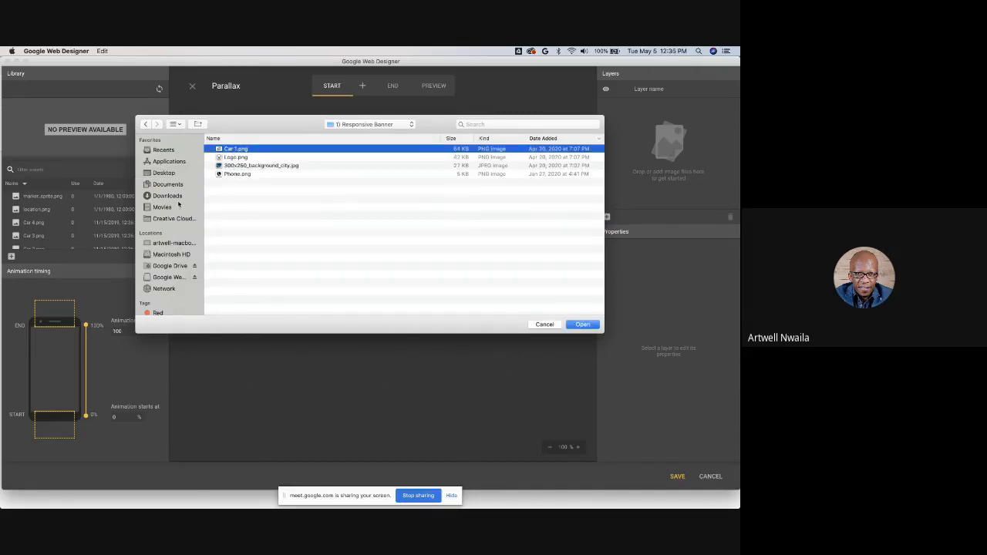
{"action": "left_click", "coordinate": [151, 125]}
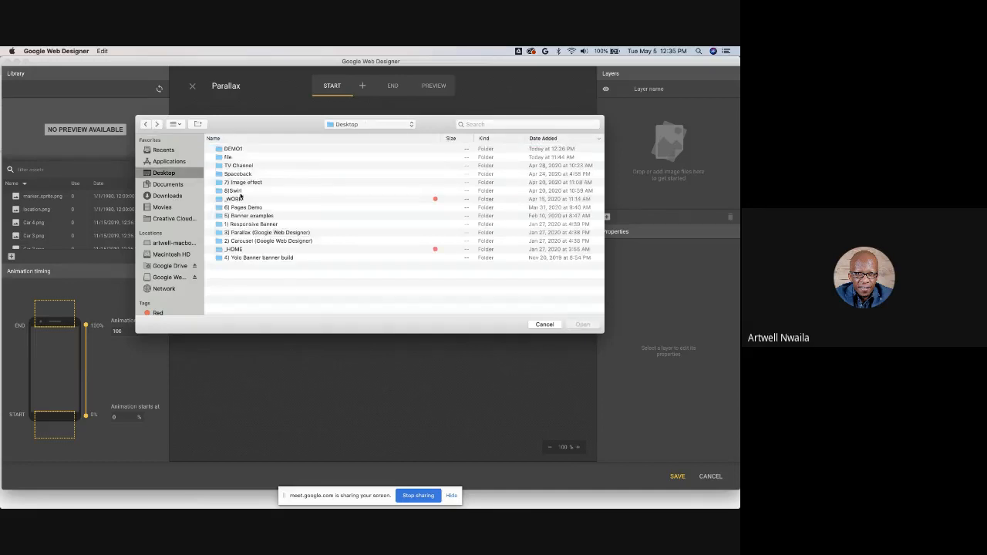
Step: Add Background.jpg, Snow.png and Car Image.png from the 3) Parallax folder, ordering the layers snow, car, background from front to back
{"action": "double_click", "coordinate": [249, 232]}
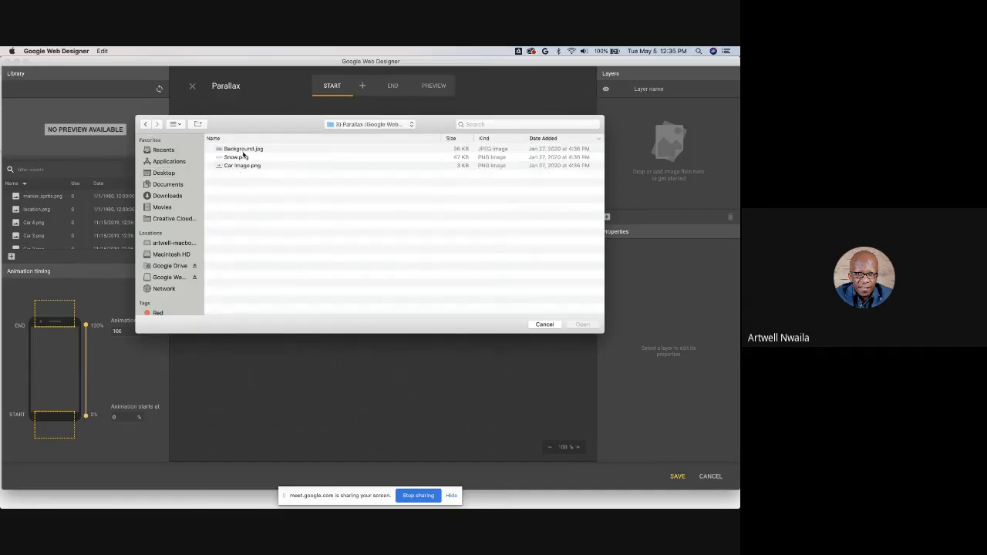
{"action": "left_click", "coordinate": [243, 150]}
{"action": "left_click", "coordinate": [240, 166], "text": "shift"}
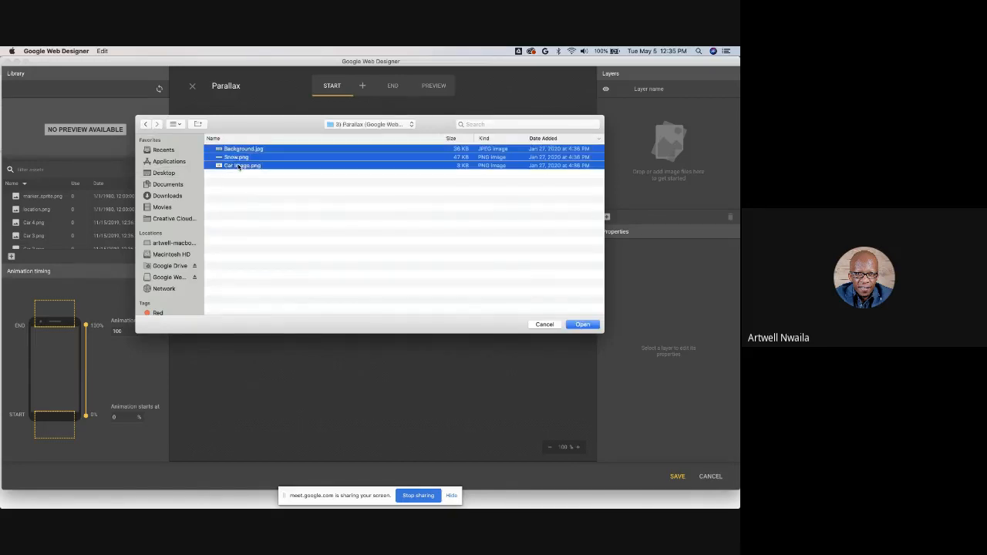
{"action": "left_click", "coordinate": [584, 324]}
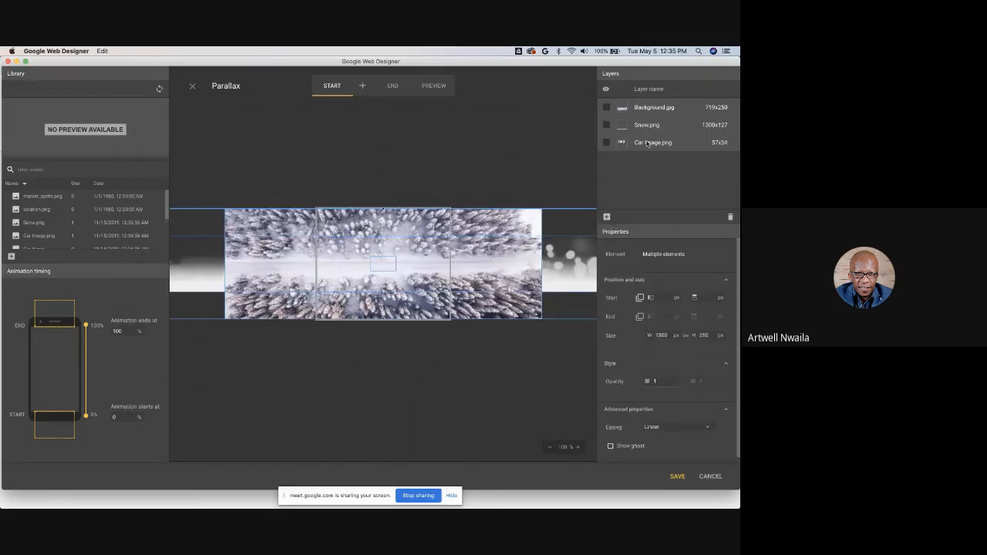
{"action": "left_click_drag", "start_coordinate": [648, 144], "coordinate": [645, 104]}
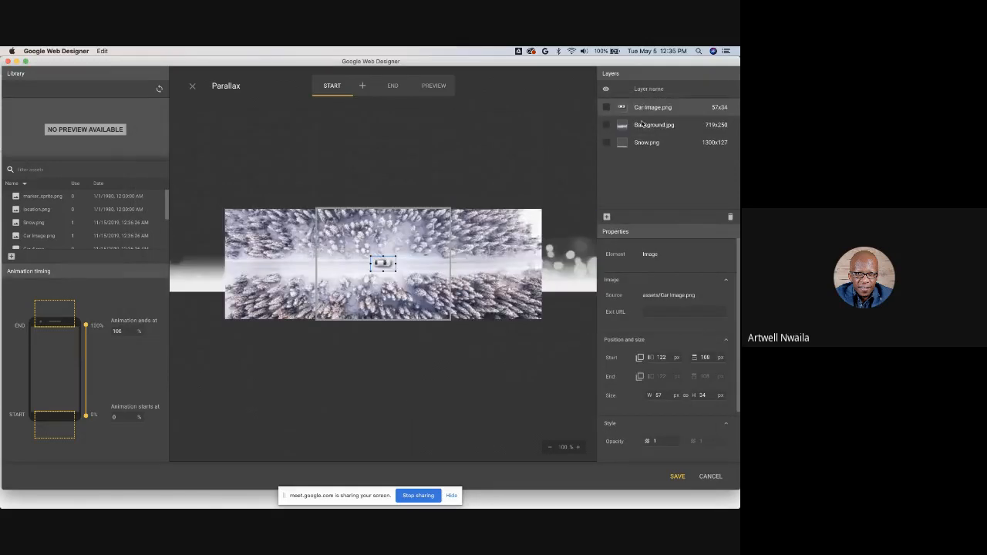
{"action": "left_click_drag", "start_coordinate": [641, 142], "coordinate": [644, 123]}
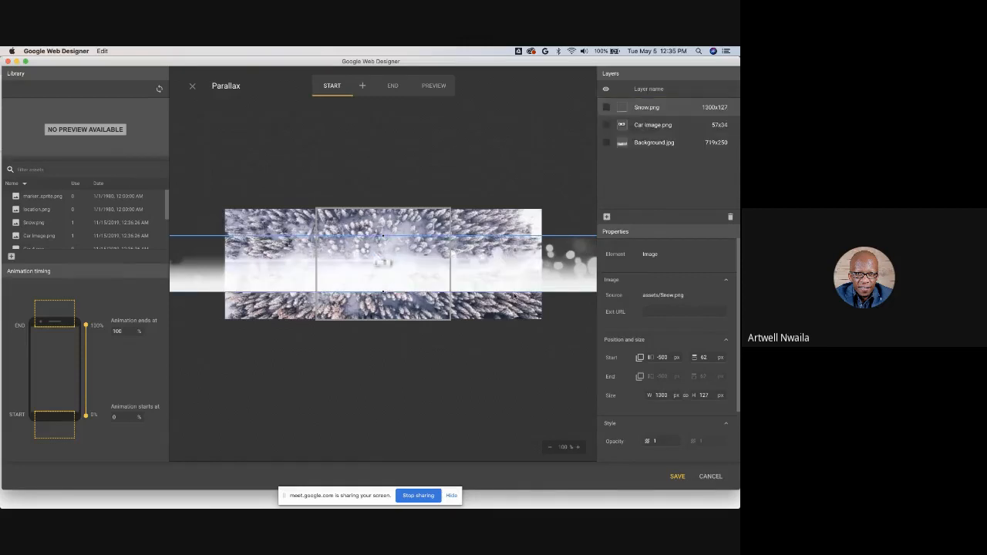
Step: In the start state, left-align background and snow with the frame, snow along the bottom, and place the car at about X 12, Y 110 px
{"action": "left_click", "coordinate": [391, 87]}
{"action": "left_click", "coordinate": [337, 85]}
{"action": "left_click_drag", "start_coordinate": [255, 227], "coordinate": [344, 224]}
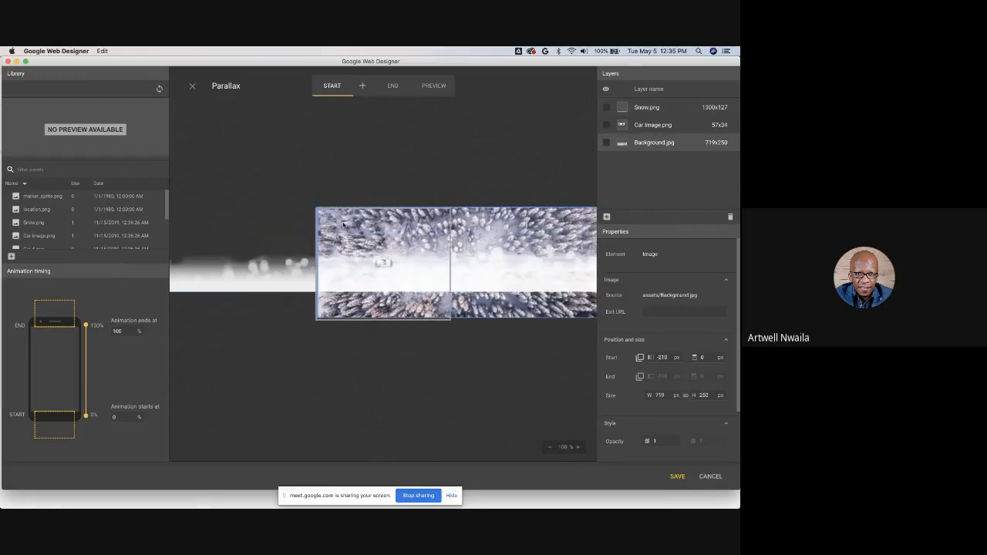
{"action": "left_click_drag", "start_coordinate": [233, 260], "coordinate": [430, 301]}
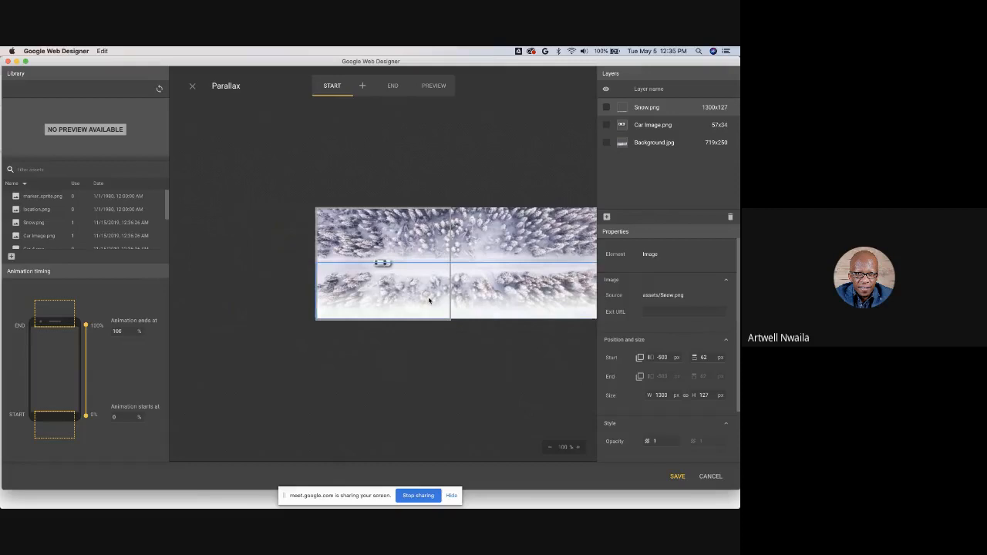
{"action": "left_click_drag", "start_coordinate": [384, 263], "coordinate": [332, 266]}
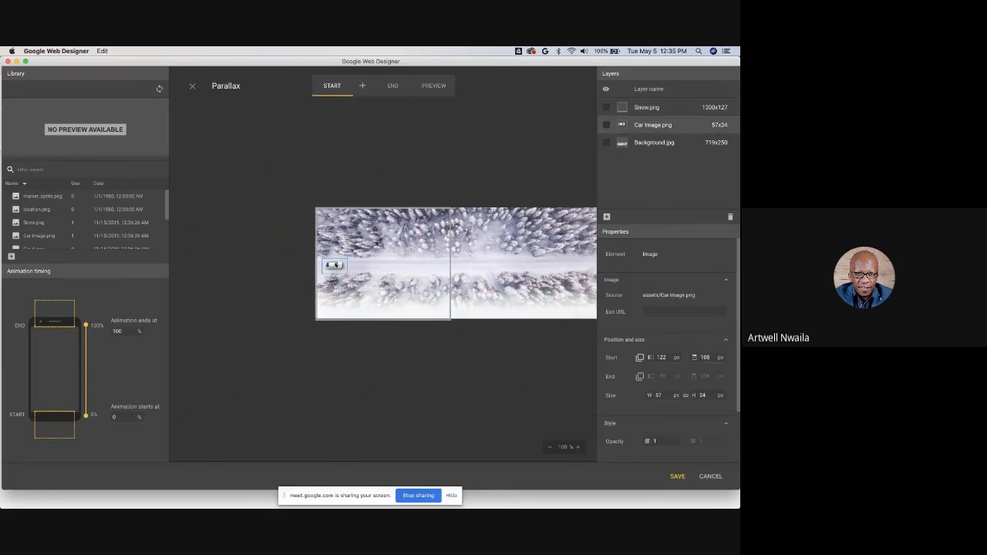
Step: In the end state, right-align background and snow with the frame, snow along the bottom, and move the car to about X 236, Y 105 px
{"action": "left_click", "coordinate": [393, 85]}
{"action": "left_click", "coordinate": [398, 226]}
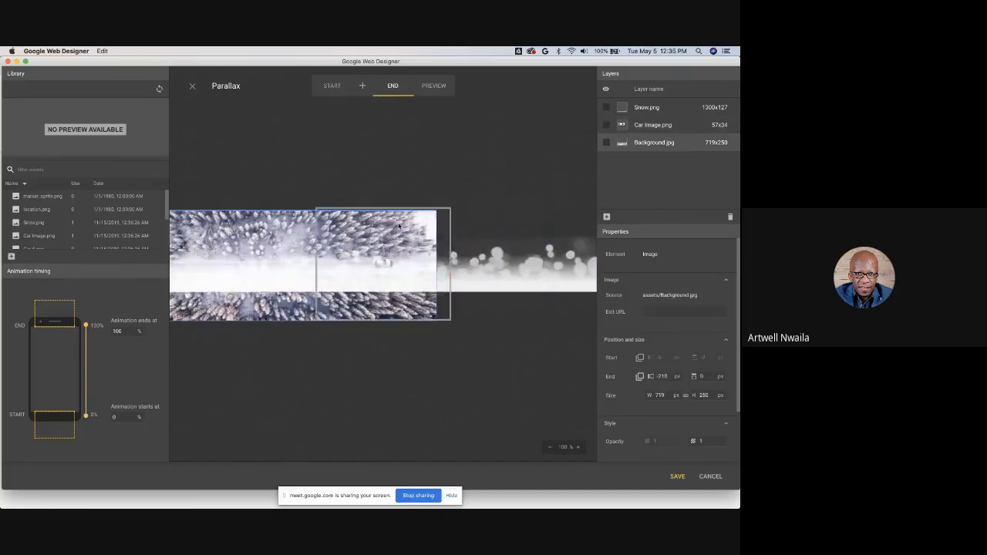
{"action": "left_click_drag", "start_coordinate": [399, 226], "coordinate": [413, 224]}
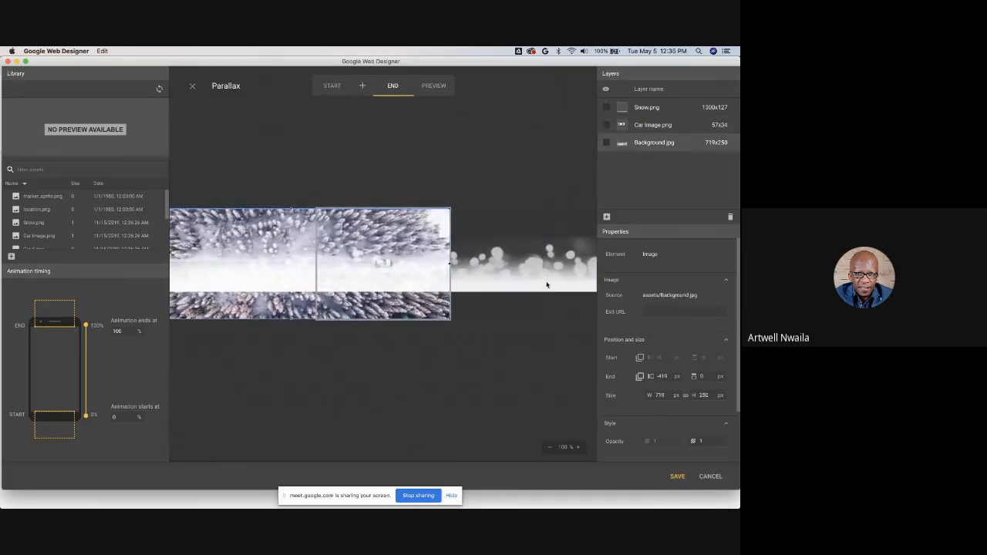
{"action": "left_click_drag", "start_coordinate": [547, 285], "coordinate": [327, 311]}
{"action": "left_click", "coordinate": [380, 263]}
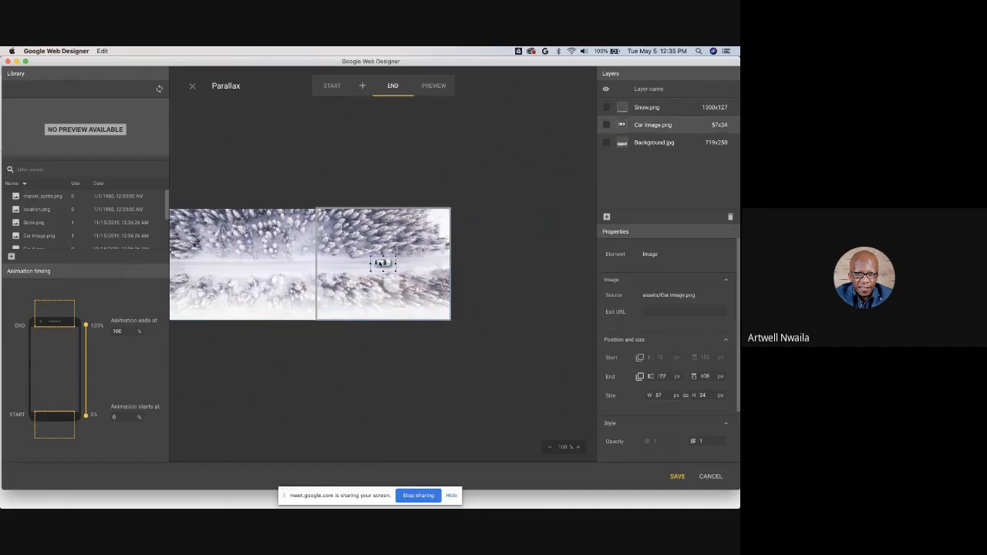
{"action": "left_click_drag", "start_coordinate": [380, 263], "coordinate": [433, 262]}
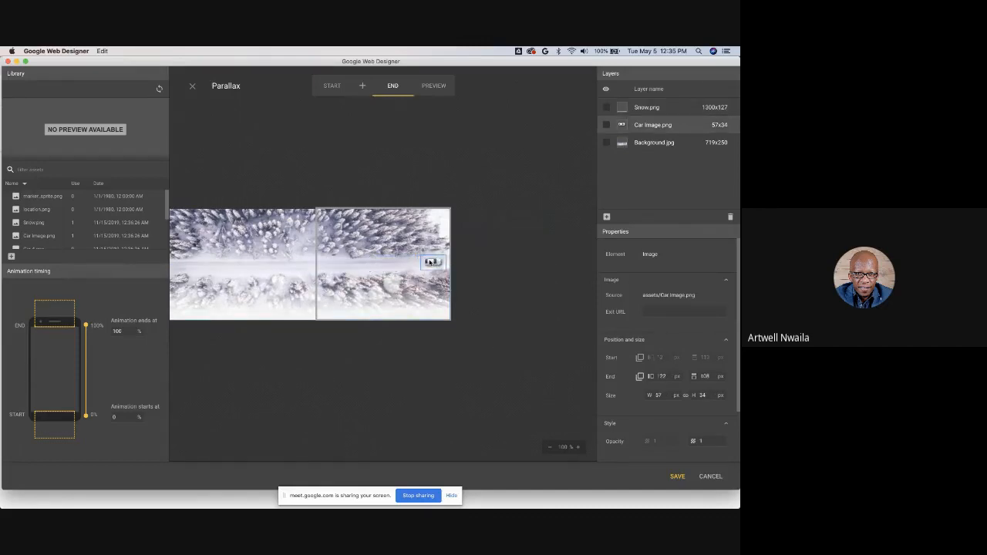
Step: Preview how the parallax layers move as the page scrolls up and down
{"action": "left_click", "coordinate": [434, 86]}
{"action": "scroll", "coordinate": [451, 233], "scroll_direction": "down", "scroll_amount": 3}
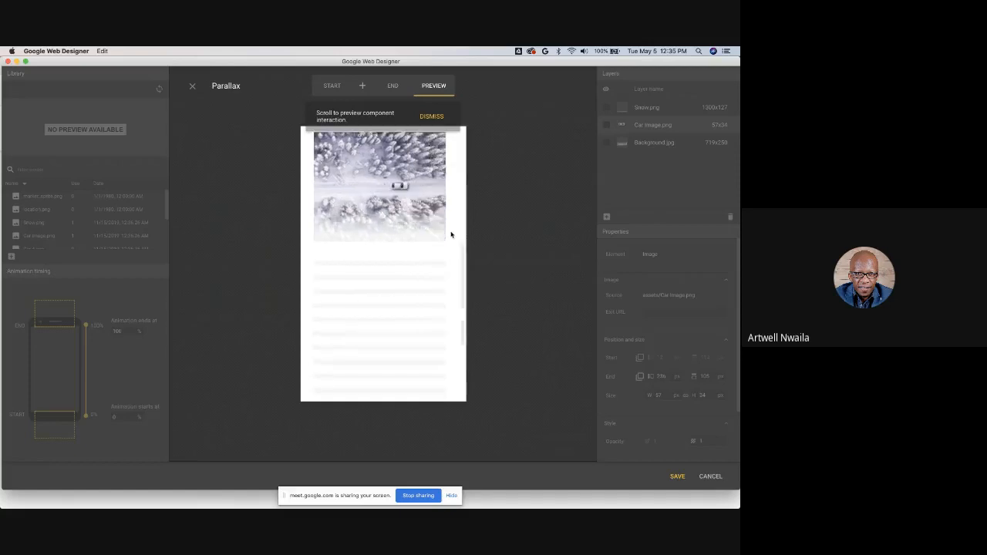
{"action": "scroll", "coordinate": [451, 235], "scroll_direction": "up", "scroll_amount": 10}
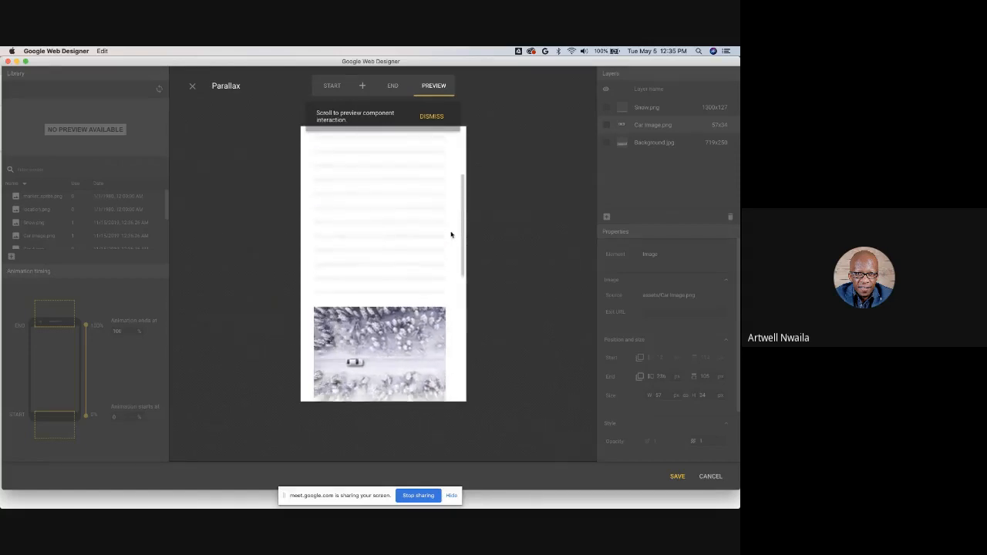
{"action": "scroll", "coordinate": [451, 235], "scroll_direction": "down", "scroll_amount": 5}
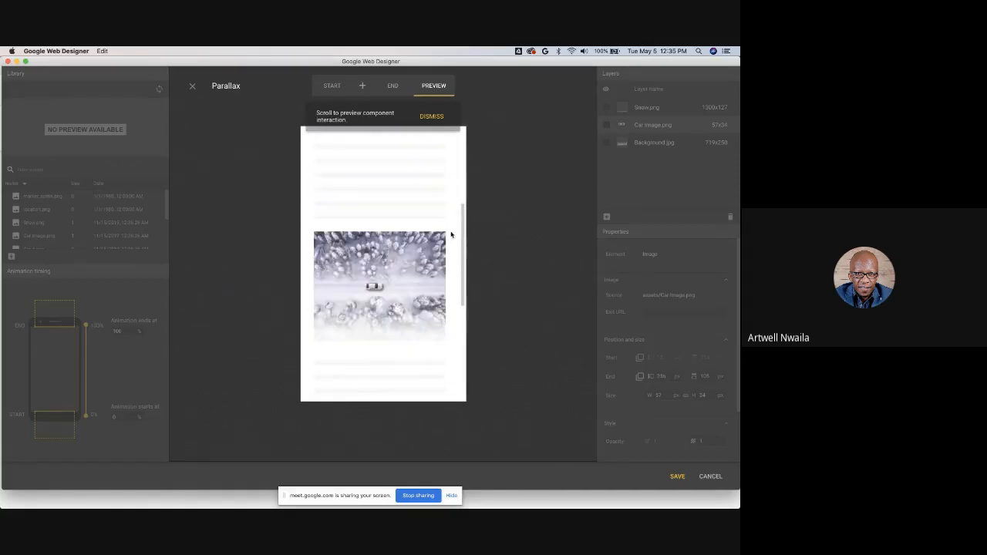
{"action": "scroll", "coordinate": [451, 234], "scroll_direction": "up", "scroll_amount": 1}
{"action": "scroll", "coordinate": [451, 235], "scroll_direction": "down", "scroll_amount": 3}
{"action": "scroll", "coordinate": [451, 235], "scroll_direction": "up", "scroll_amount": 2}
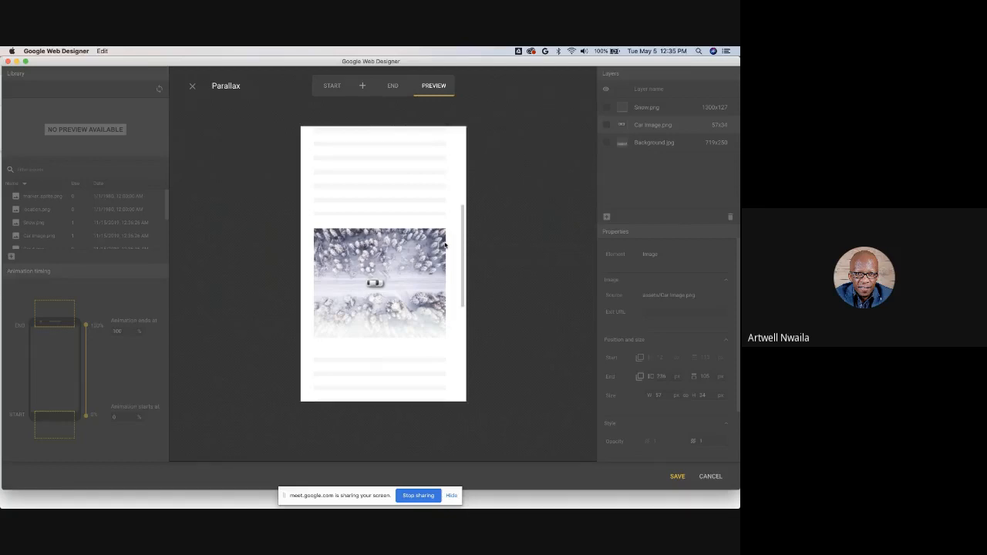
{"action": "scroll", "coordinate": [440, 246], "scroll_direction": "down", "scroll_amount": 2}
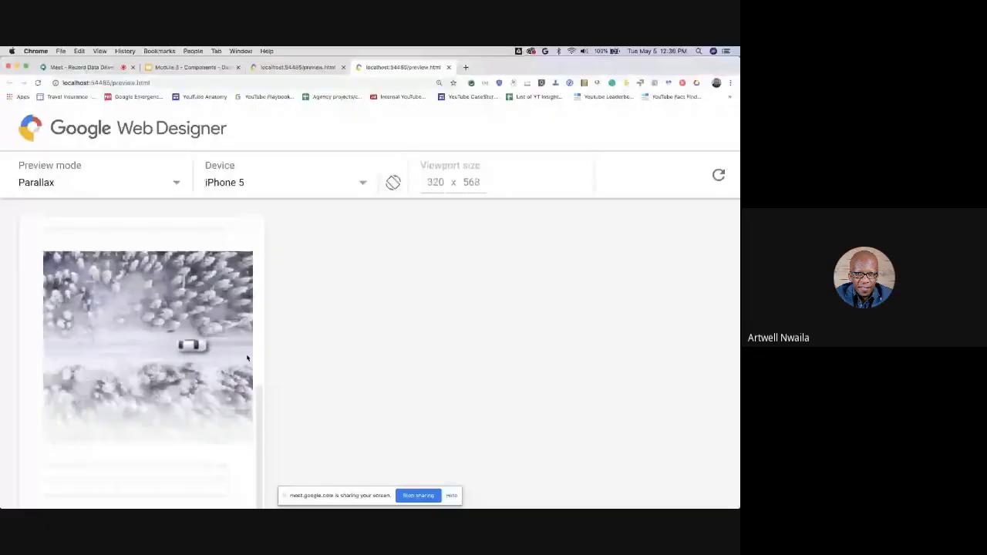
Step: Preview the parallax banner on a Pixel 3 XL in portrait and landscape orientation, and return to Google Web Designer
{"action": "left_click", "coordinate": [363, 183]}
{"action": "left_click", "coordinate": [271, 290]}
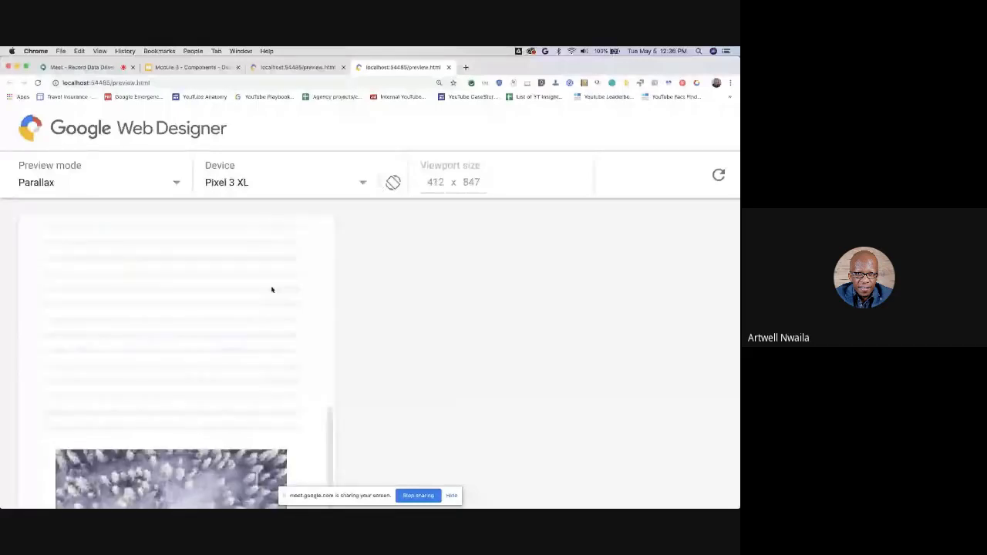
{"action": "scroll", "coordinate": [272, 290], "scroll_direction": "down", "scroll_amount": 5}
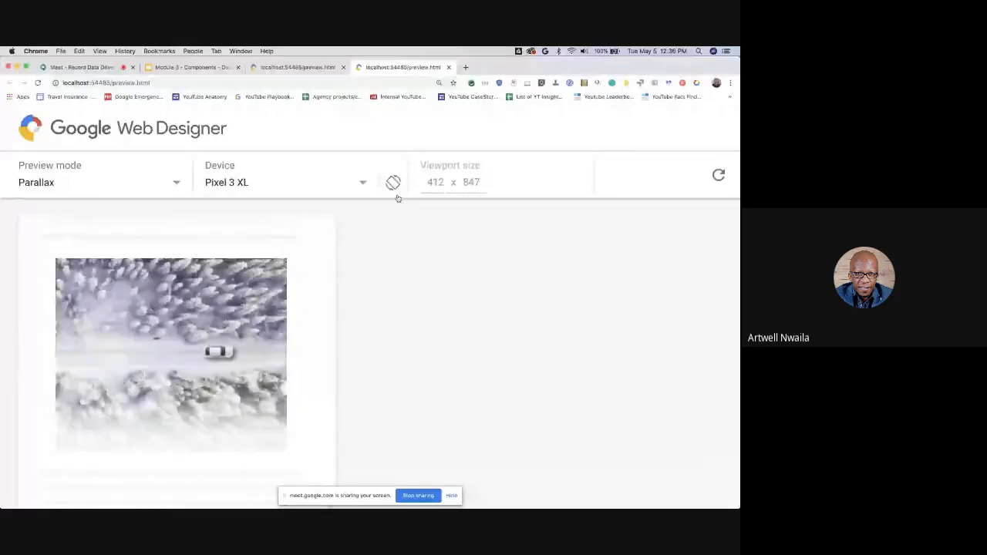
{"action": "left_click", "coordinate": [394, 184]}
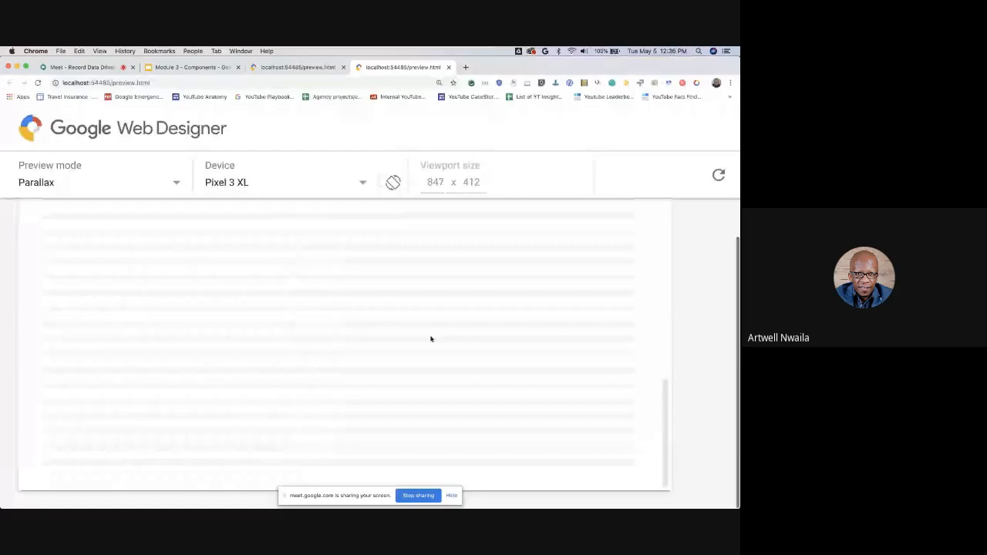
{"action": "scroll", "coordinate": [431, 340], "scroll_direction": "up", "scroll_amount": 5}
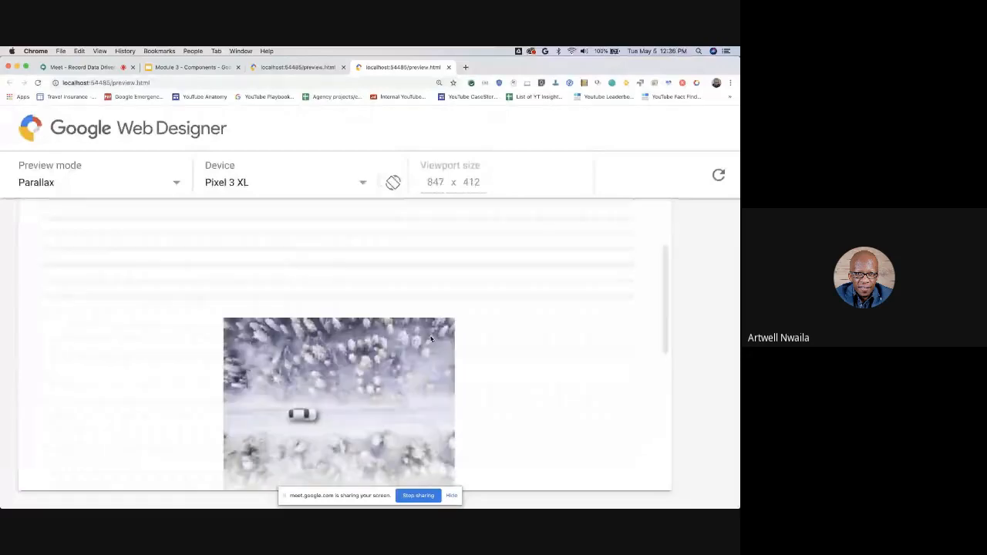
{"action": "scroll", "coordinate": [431, 339], "scroll_direction": "down", "scroll_amount": 1}
{"action": "mouse_move", "coordinate": [482, 494]}
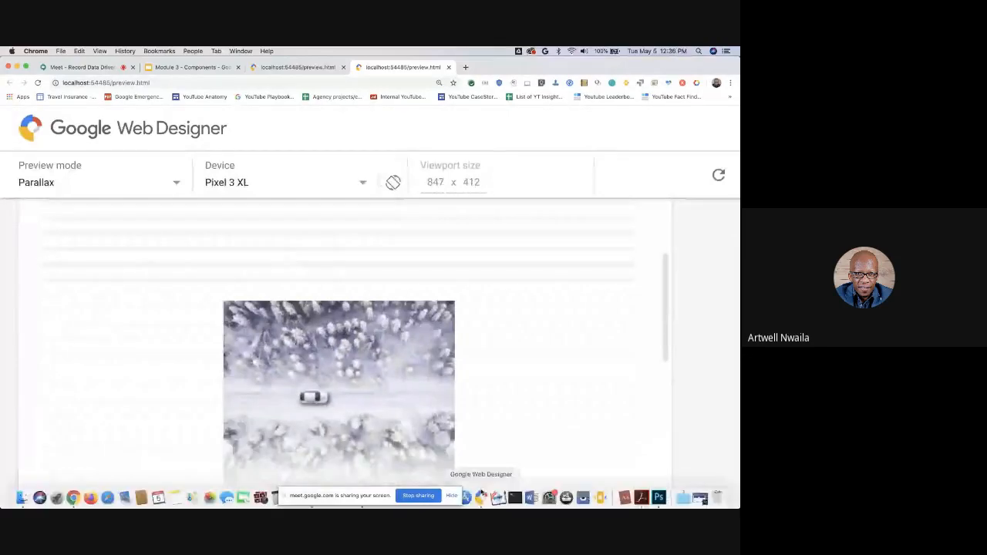
{"action": "left_click", "coordinate": [482, 496]}
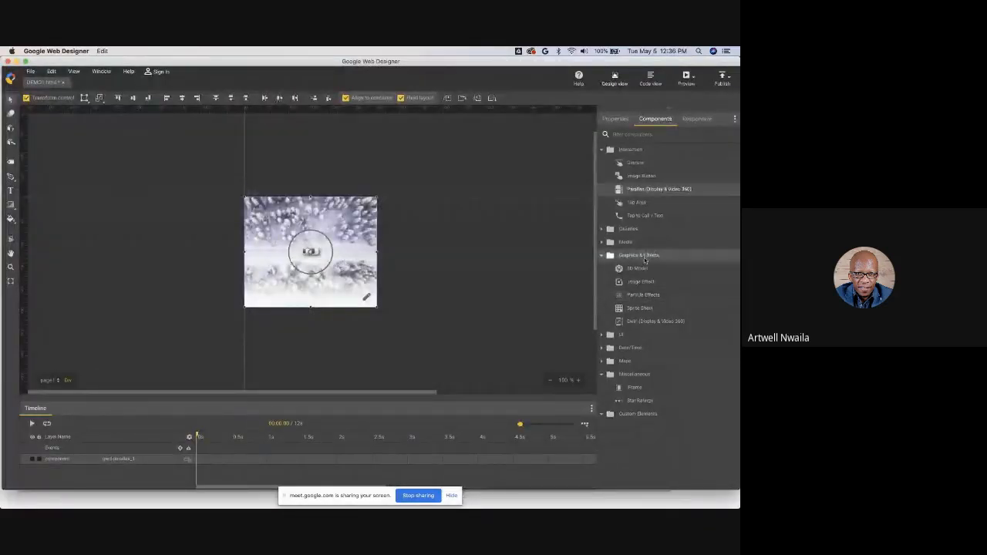
Step: Place a Particle Effects component over the whole parallax banner and open it for editing
{"action": "left_click", "coordinate": [621, 150]}
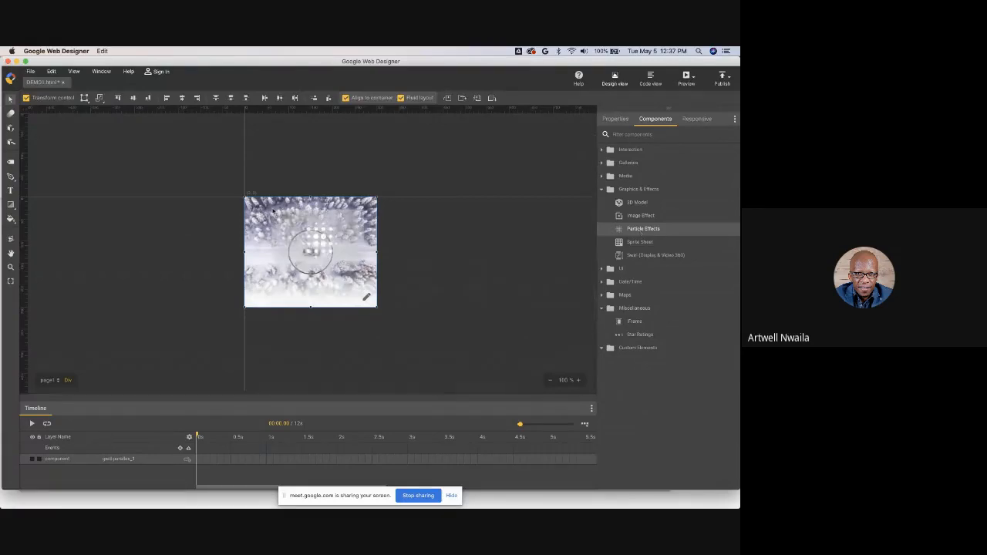
{"action": "mouse_move", "coordinate": [245, 198]}
{"action": "left_mouse_down"}
{"action": "mouse_move", "coordinate": [333, 259]}
{"action": "mouse_move", "coordinate": [377, 307]}
{"action": "left_mouse_up"}
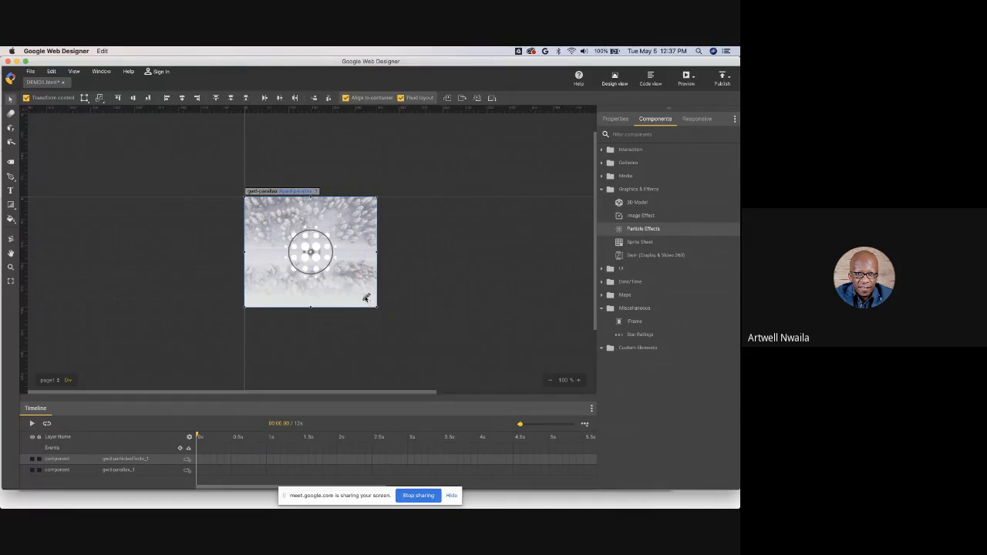
{"action": "left_click", "coordinate": [366, 299]}
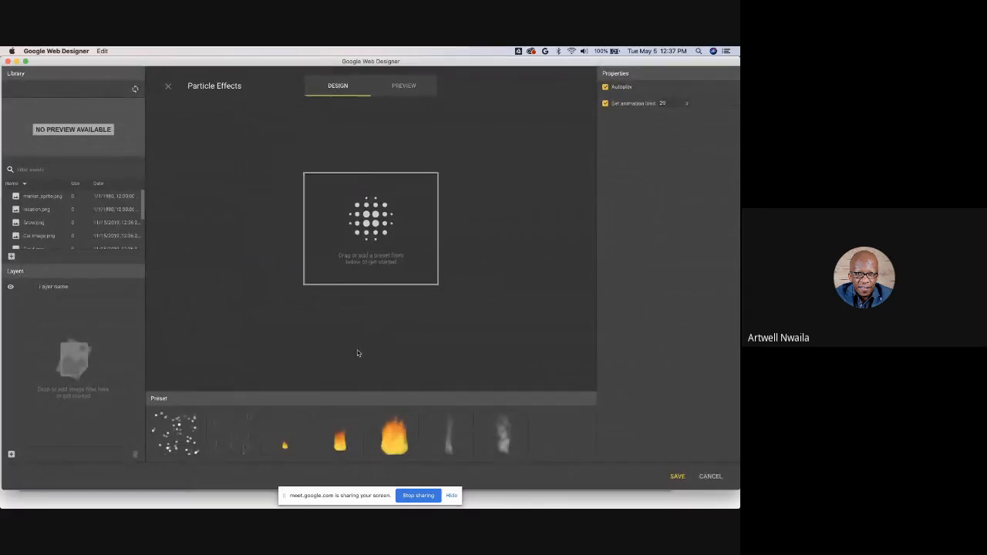
Step: Add the Snow preset, stretch its particle area over the full height of the frame, and save the effect
{"action": "mouse_move", "coordinate": [163, 449]}
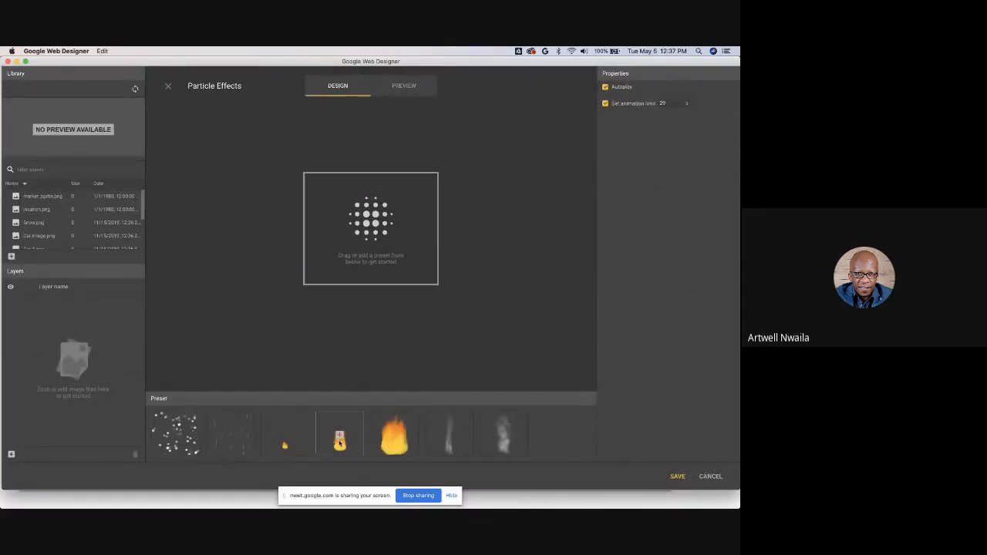
{"action": "left_click", "coordinate": [176, 436]}
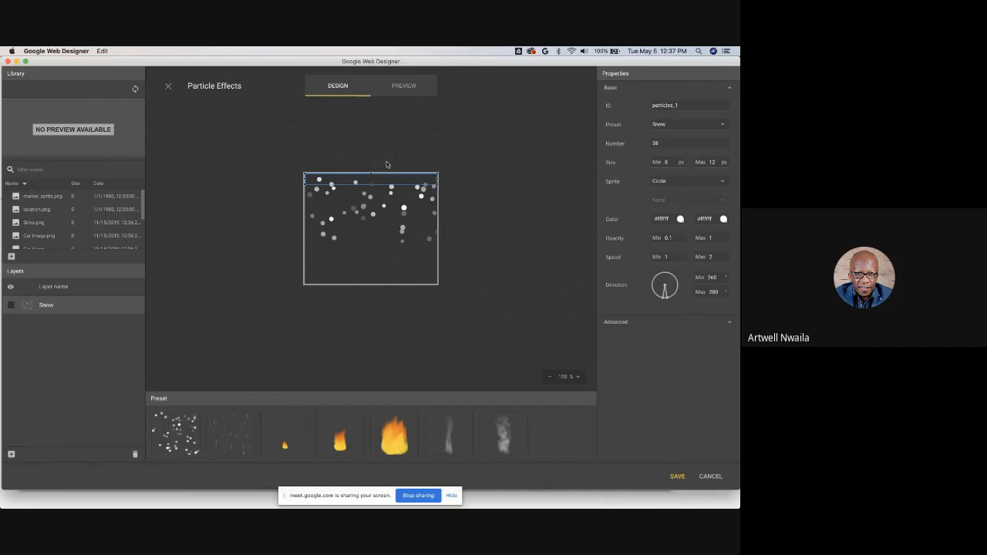
{"action": "left_click_drag", "start_coordinate": [371, 185], "coordinate": [371, 284]}
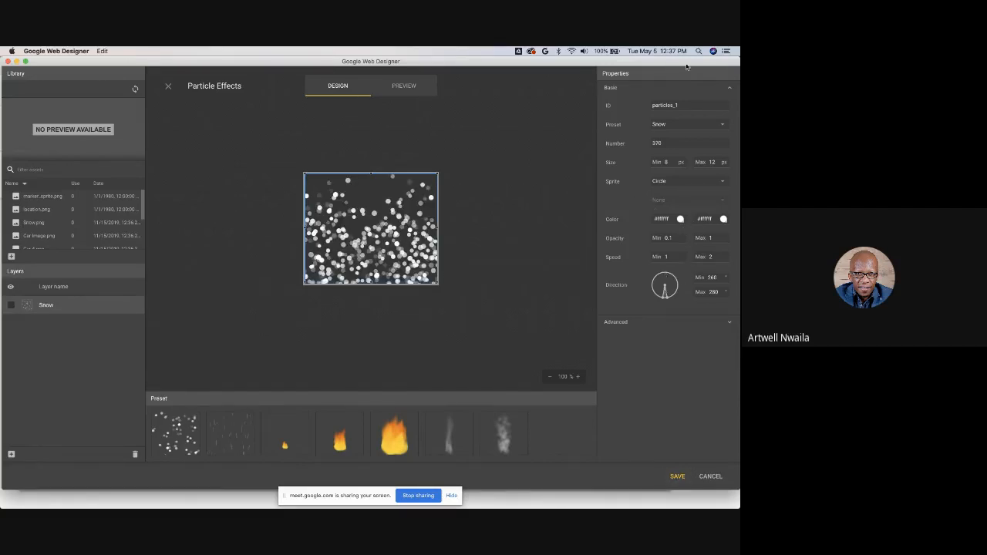
{"action": "left_click", "coordinate": [677, 477]}
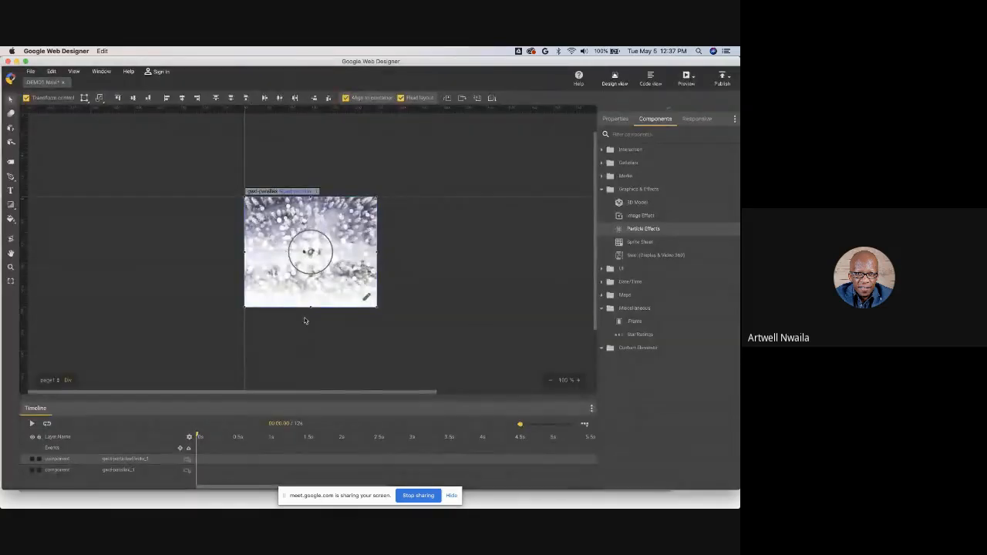
Step: Preview the banner, scroll to examine the snow particles over the parallax scene, and return to Google Web Designer
{"action": "left_click", "coordinate": [694, 78]}
{"action": "left_click", "coordinate": [650, 105]}
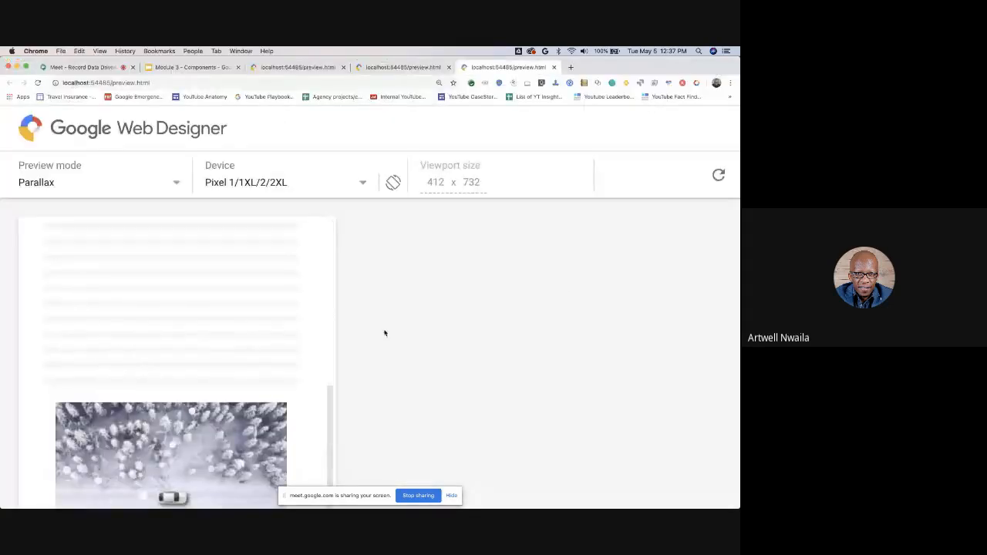
{"action": "scroll", "coordinate": [410, 346], "scroll_direction": "down", "scroll_amount": 5}
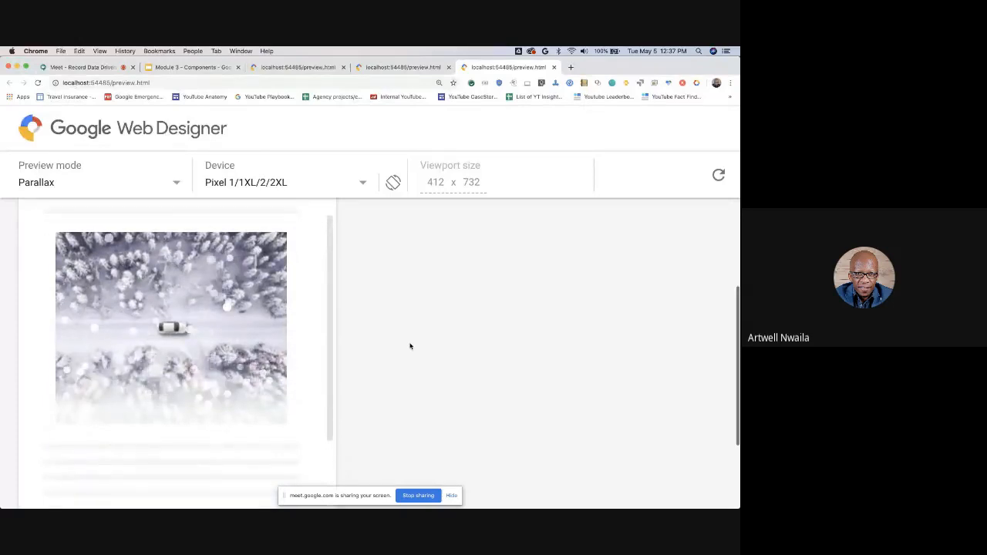
{"action": "scroll", "coordinate": [410, 346], "scroll_direction": "down", "scroll_amount": 1}
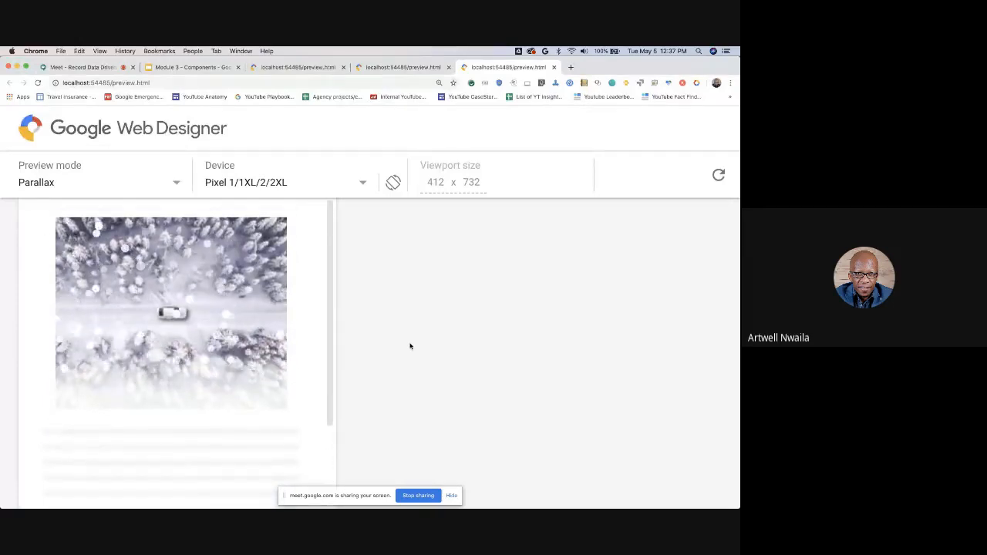
{"action": "left_click", "coordinate": [482, 500]}
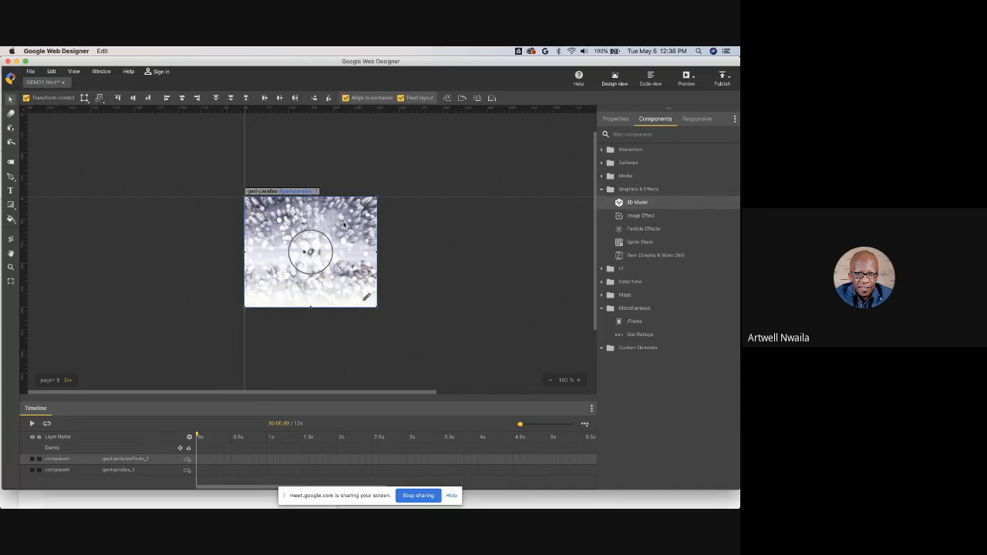
Step: Undo the addition of the particle effects component and delete the parallax component from the banner
{"action": "key", "text": "super+z"}
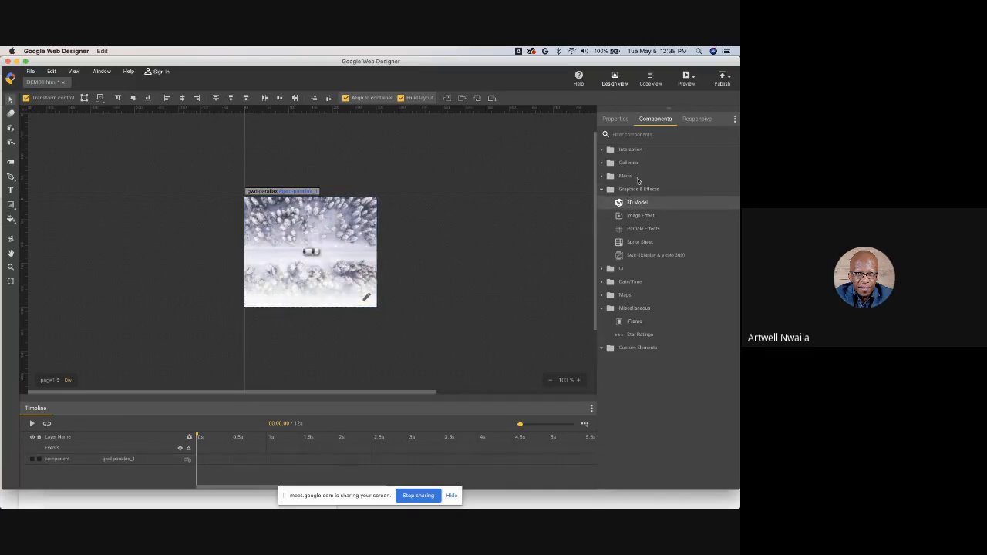
{"action": "left_click", "coordinate": [367, 239]}
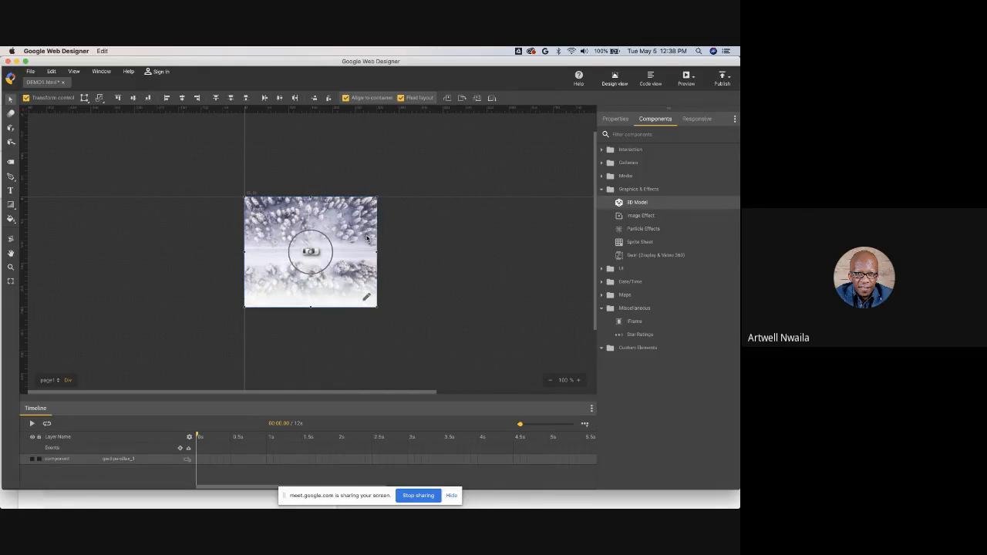
{"action": "key", "text": "Delete"}
Step: Try a 3D Model component on the banner, inspecting its URL property before removing the component
{"action": "left_click_drag", "start_coordinate": [626, 202], "coordinate": [368, 251]}
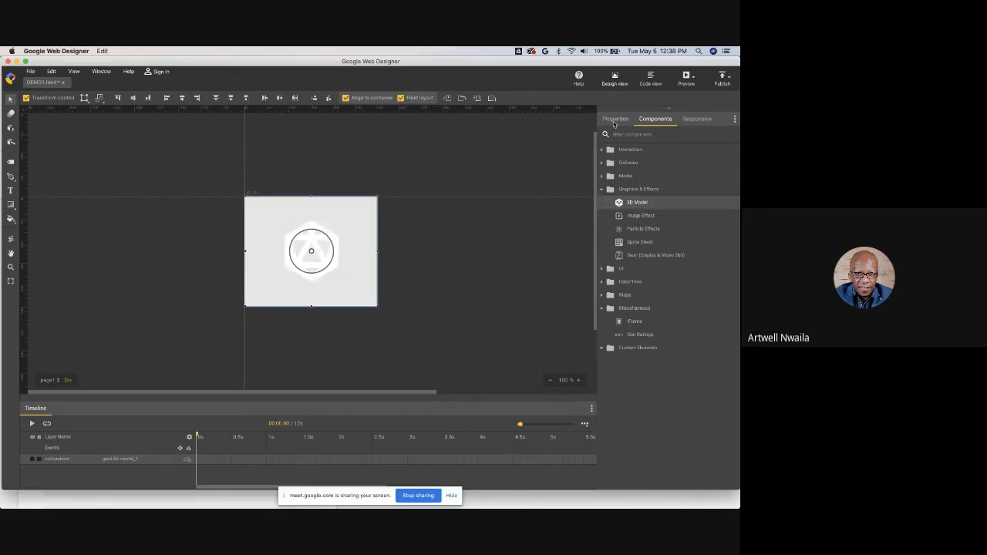
{"action": "left_click", "coordinate": [615, 120]}
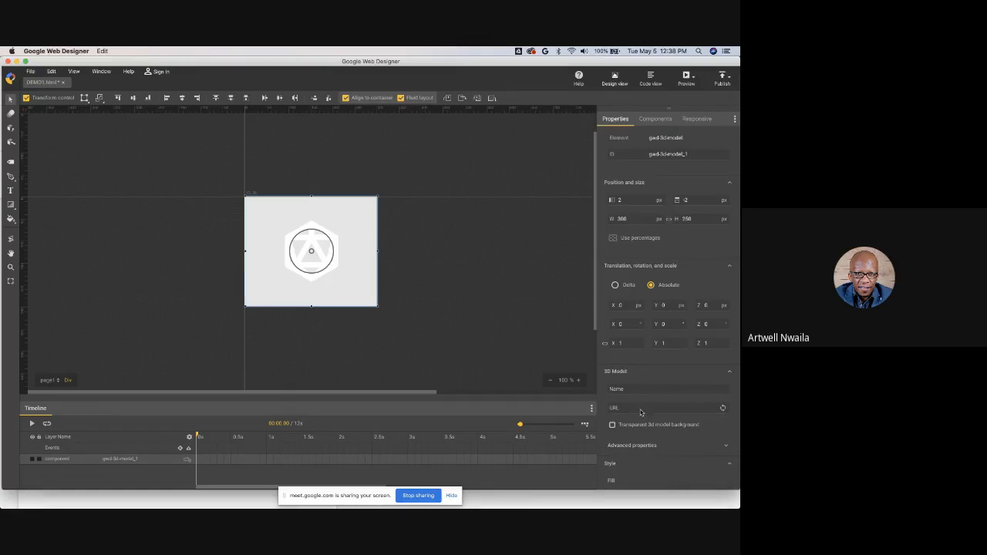
{"action": "left_click", "coordinate": [628, 410]}
{"action": "left_click", "coordinate": [660, 121]}
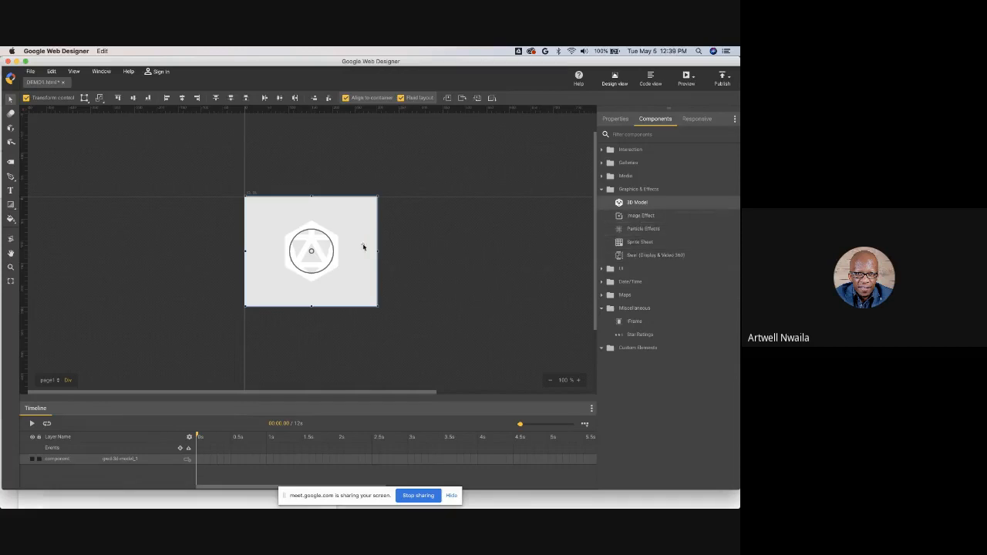
{"action": "key", "text": "Delete"}
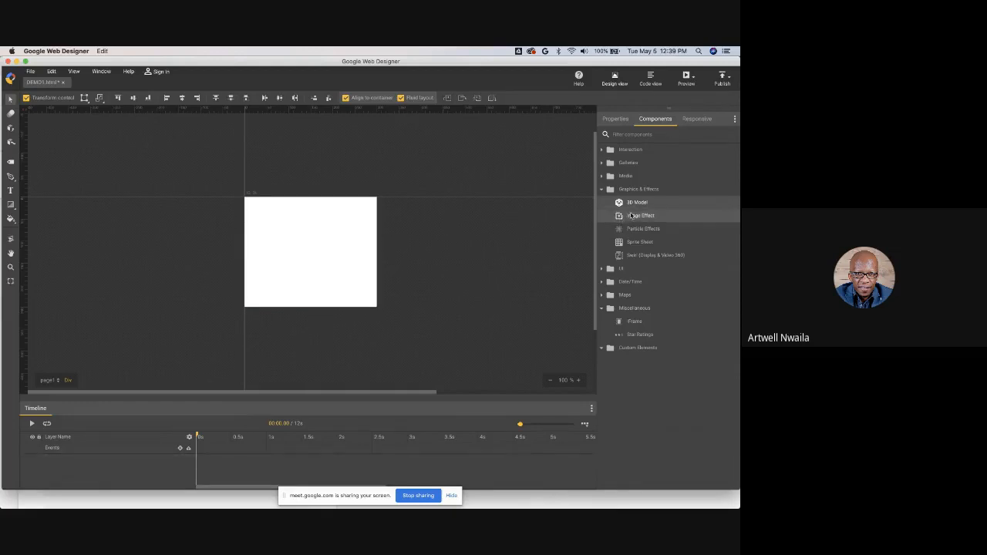
Step: Add an Image Effect component sized to fill the banner and open it for editing
{"action": "left_click_drag", "start_coordinate": [640, 215], "coordinate": [247, 199]}
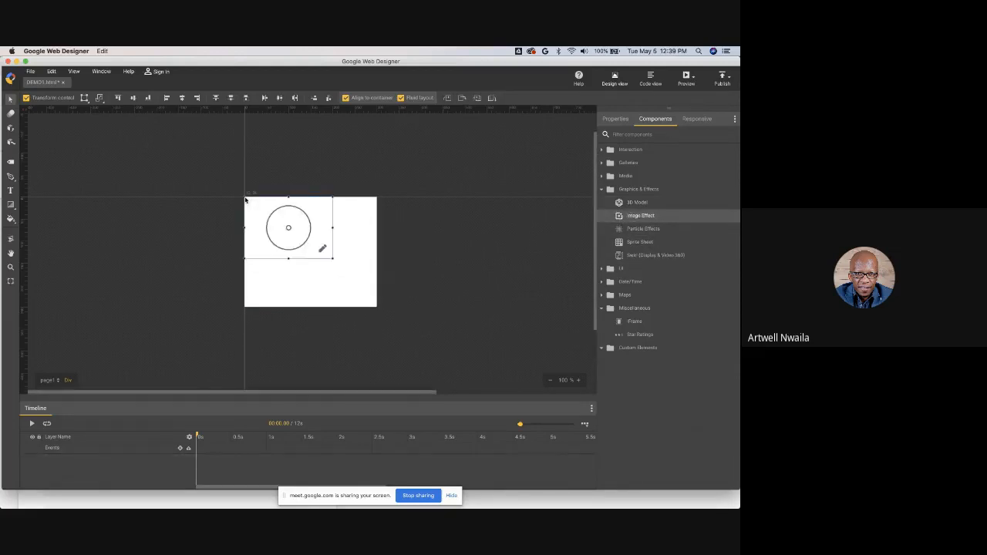
{"action": "left_click_drag", "start_coordinate": [332, 259], "coordinate": [378, 308]}
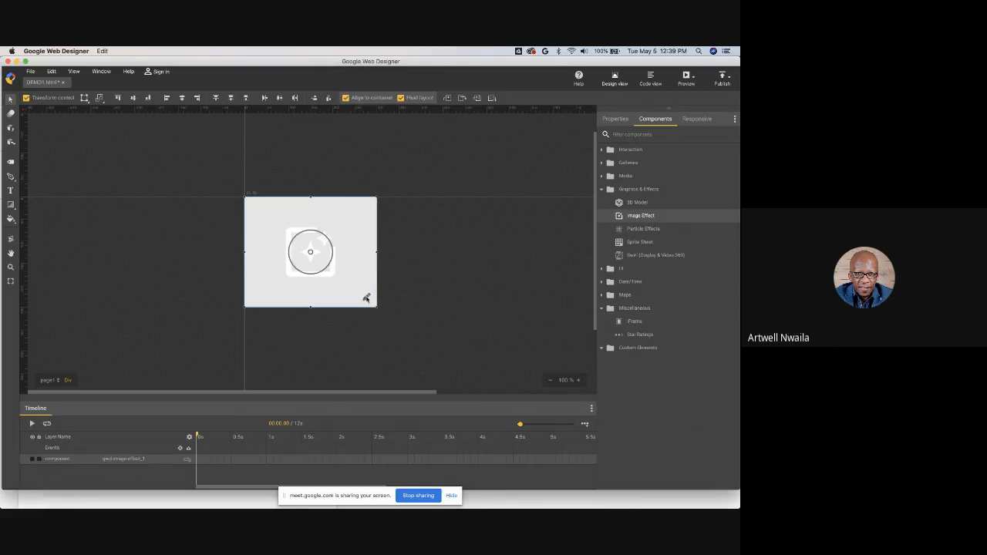
{"action": "left_click", "coordinate": [367, 299]}
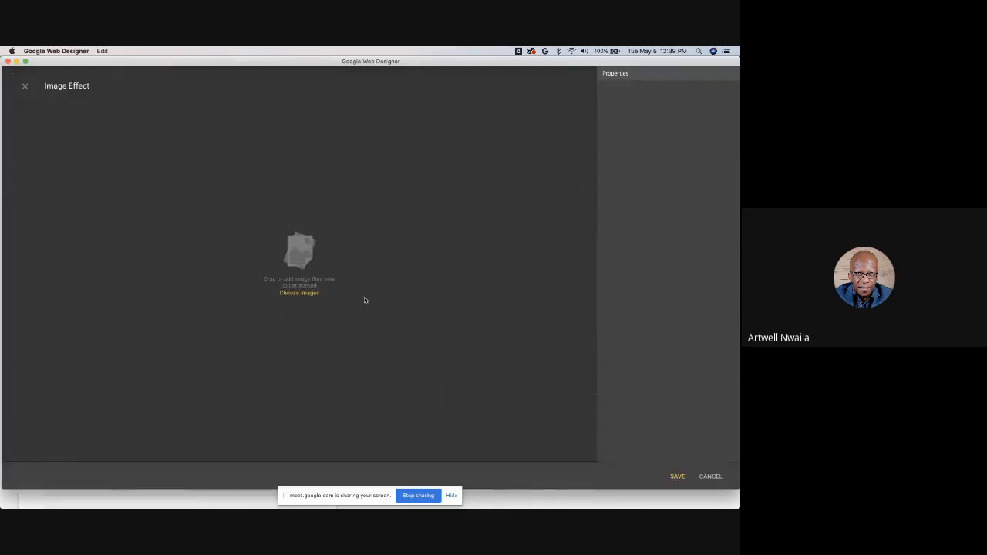
Step: Load Flag_of_South_Africa.svg.png from the "7) Image effect" folder on the Desktop as the effect's image
{"action": "left_click", "coordinate": [301, 293]}
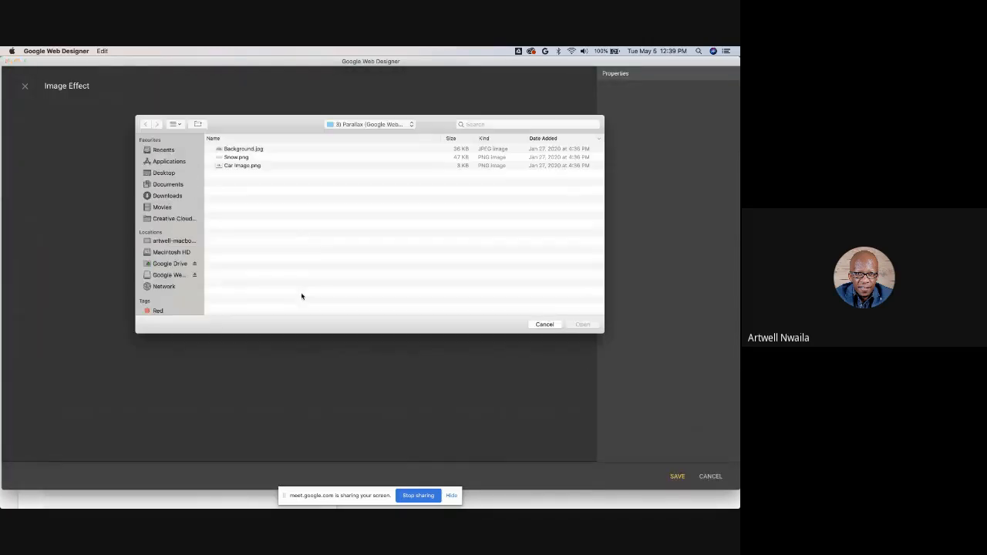
{"action": "left_click", "coordinate": [163, 174]}
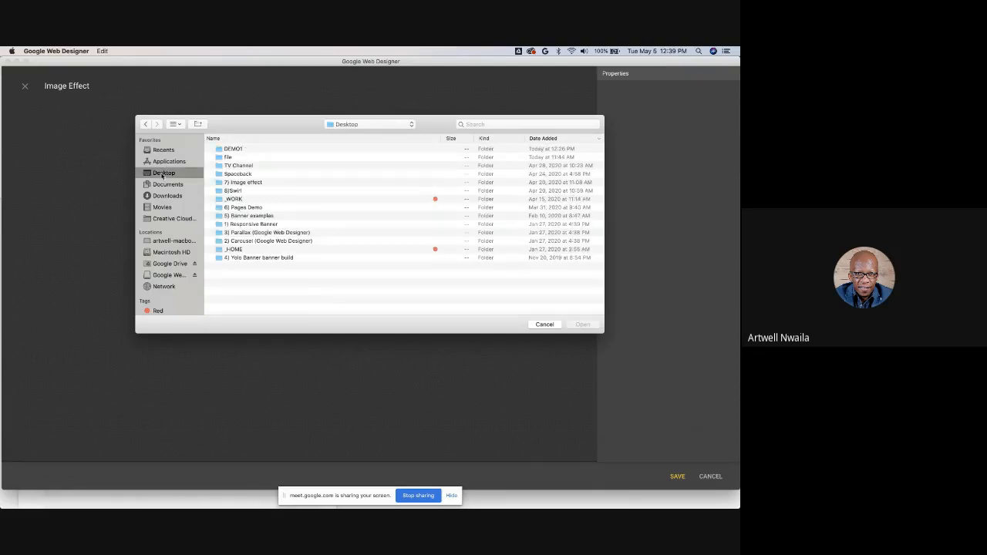
{"action": "double_click", "coordinate": [252, 182]}
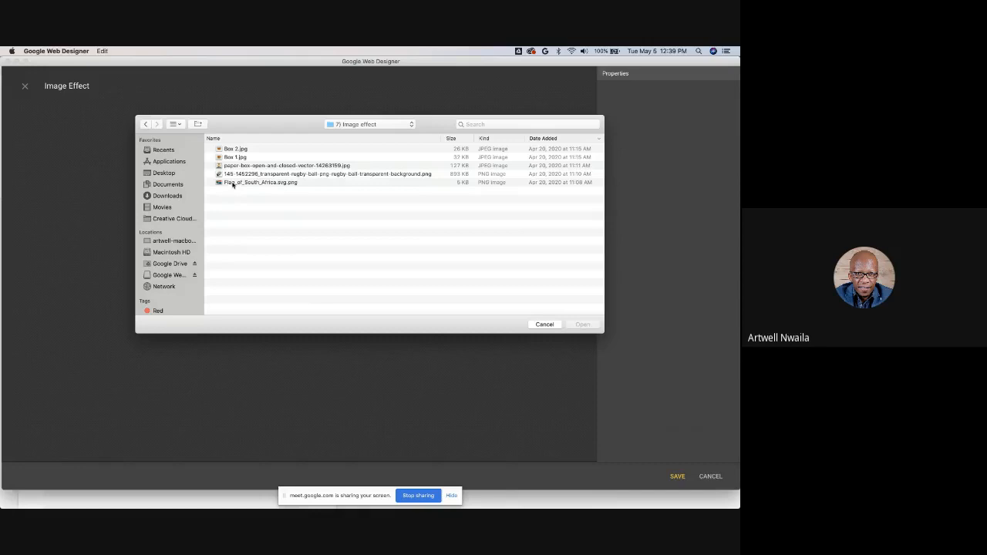
{"action": "double_click", "coordinate": [233, 182]}
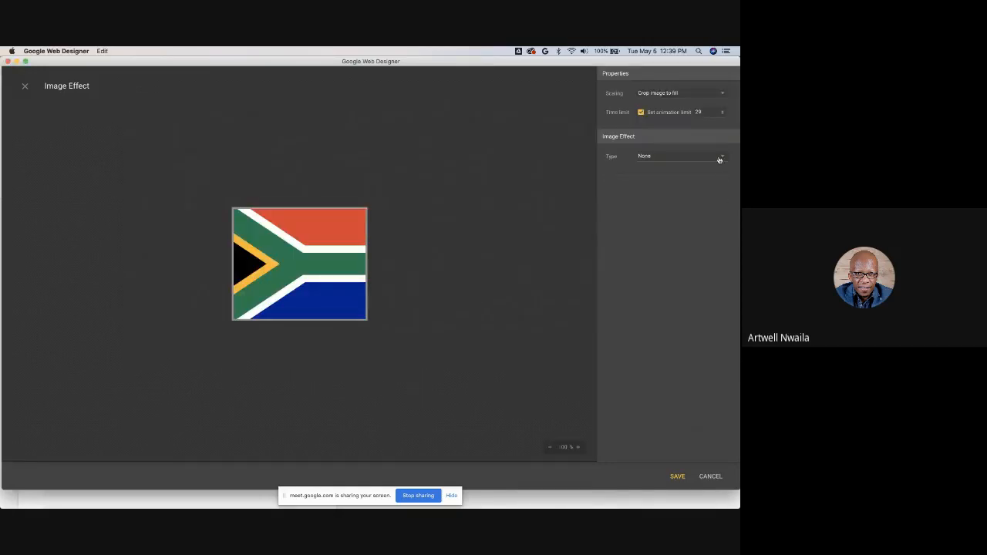
Step: Apply the Wave image effect to the flag, using the Standard wave type with Vertical orientation
{"action": "left_click", "coordinate": [721, 158]}
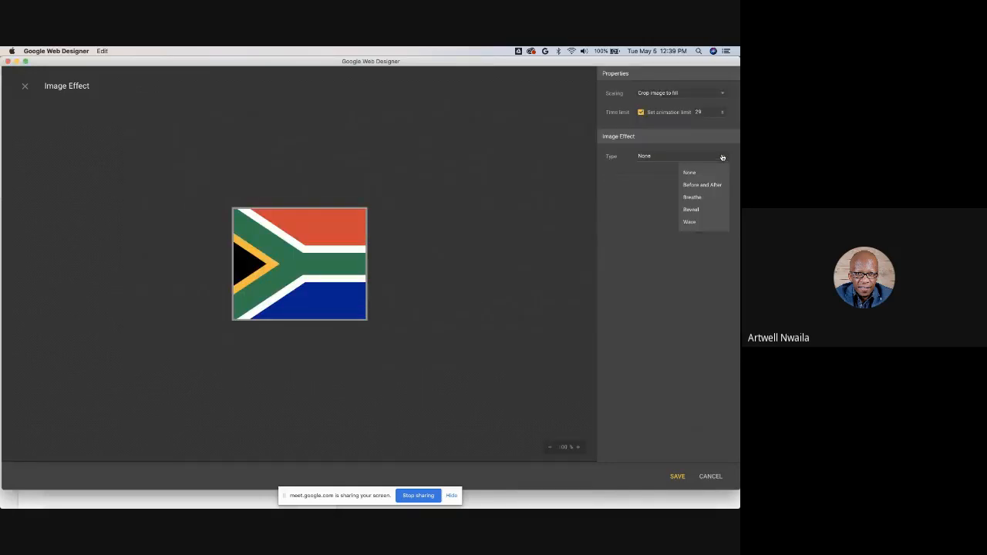
{"action": "left_click", "coordinate": [699, 223]}
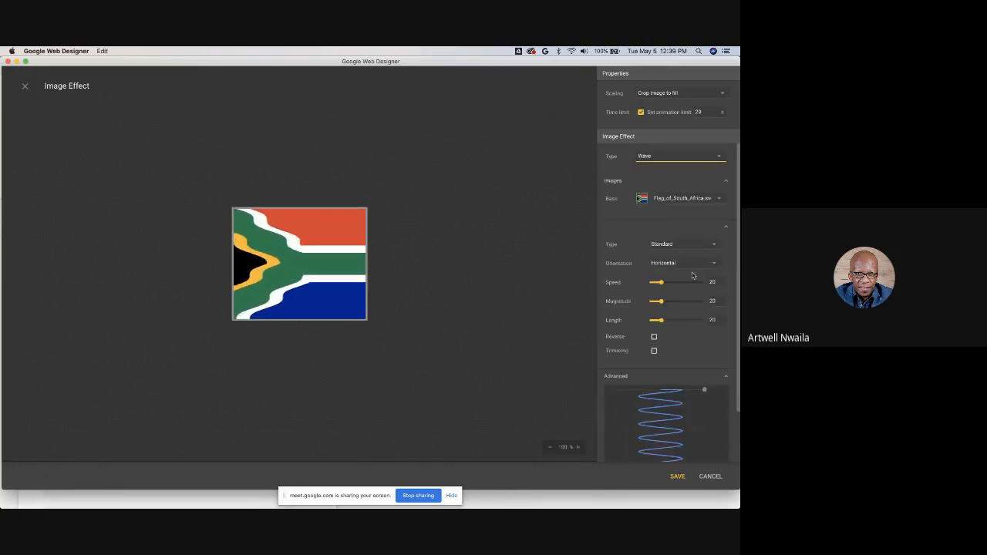
{"action": "left_click", "coordinate": [716, 245]}
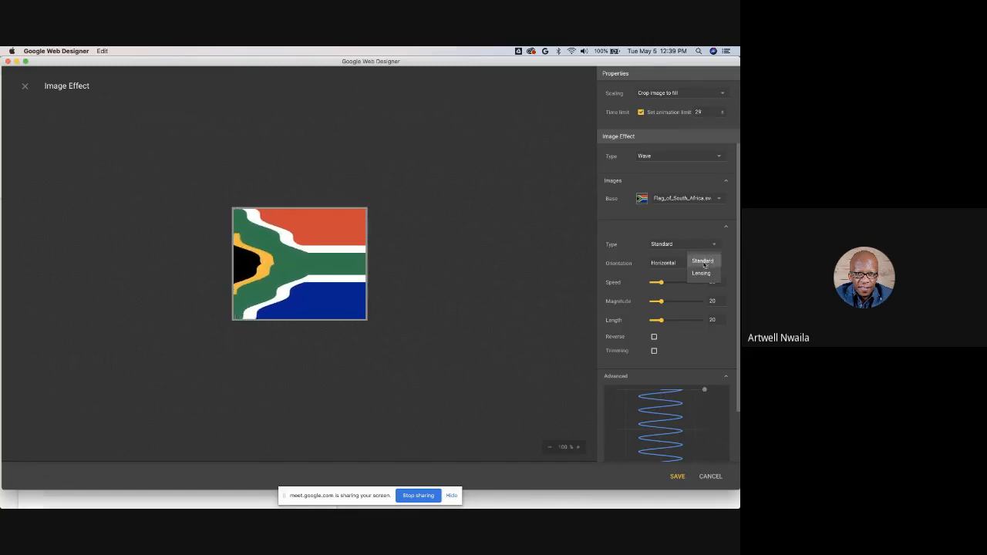
{"action": "left_click", "coordinate": [714, 261]}
{"action": "left_click", "coordinate": [715, 262]}
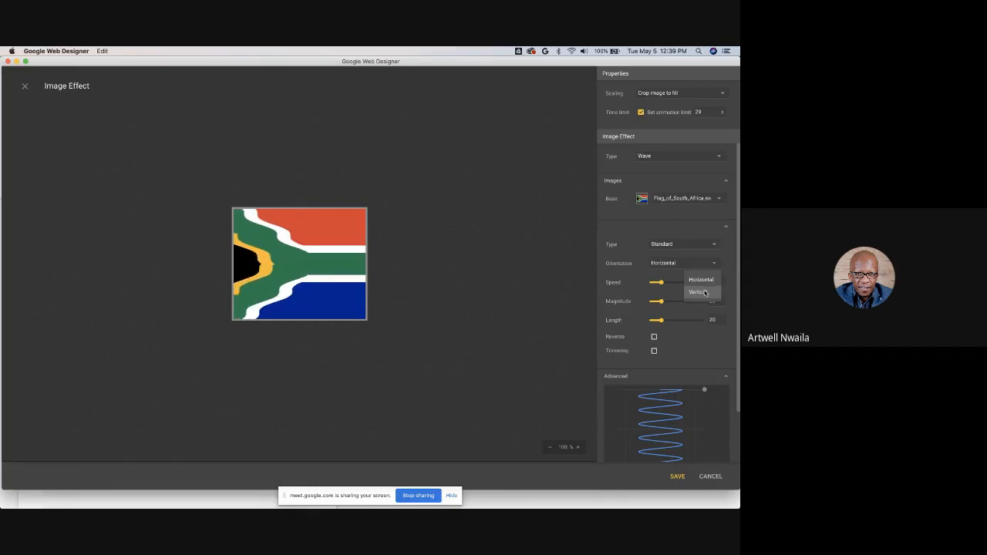
{"action": "left_click", "coordinate": [705, 292]}
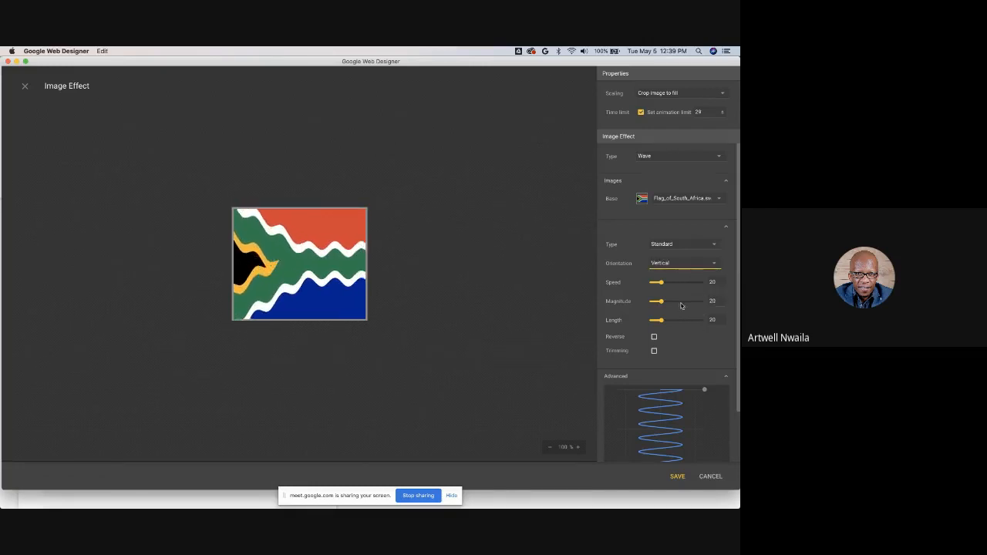
Step: Set the wave's speed to 19 and length to 61, and enable Trimming
{"action": "mouse_move", "coordinate": [662, 283]}
{"action": "left_mouse_down"}
{"action": "mouse_move", "coordinate": [686, 285]}
{"action": "mouse_move", "coordinate": [661, 283]}
{"action": "left_mouse_up"}
{"action": "left_click_drag", "start_coordinate": [660, 322], "coordinate": [682, 322]}
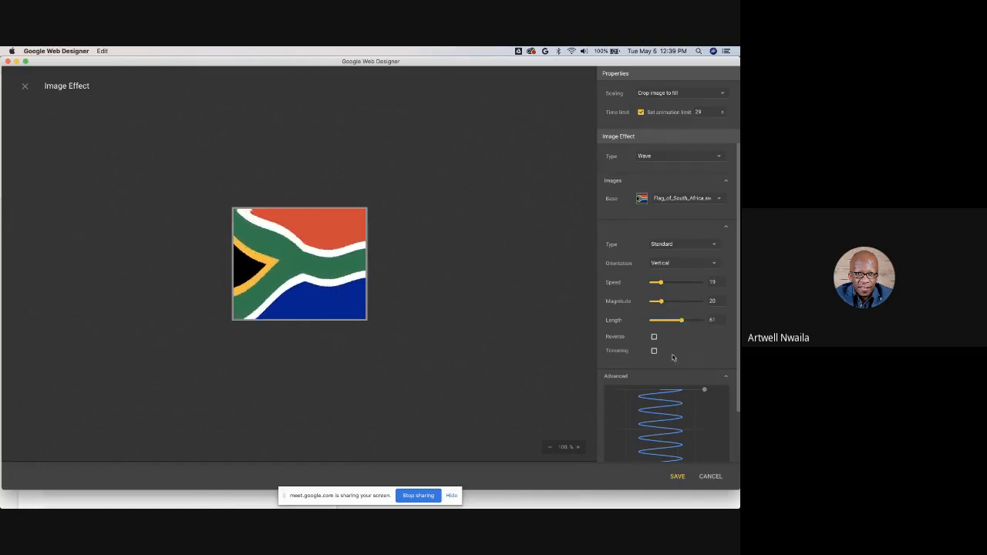
{"action": "left_click", "coordinate": [654, 351]}
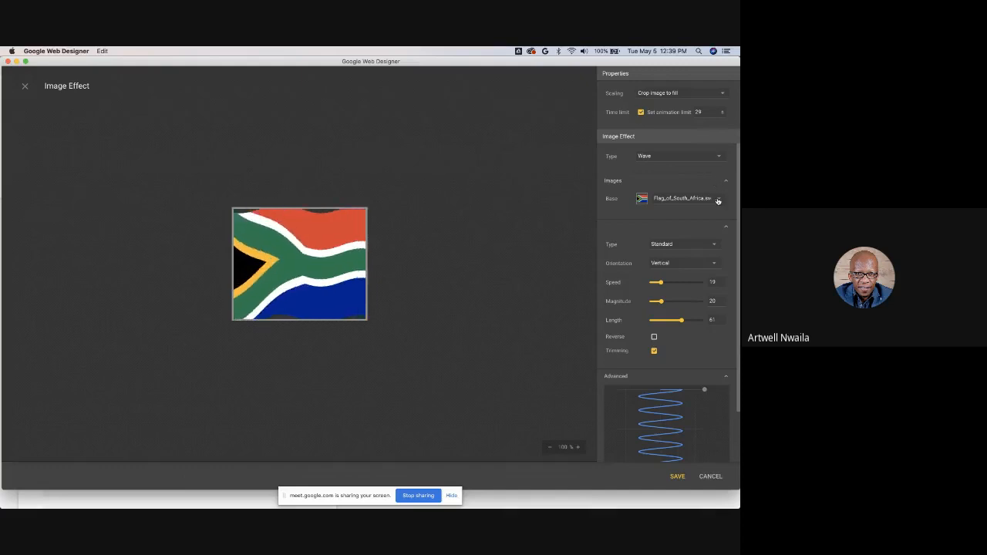
Step: Switch the flag's image effect type to Reveal and look through the images available for its base
{"action": "left_click", "coordinate": [720, 157]}
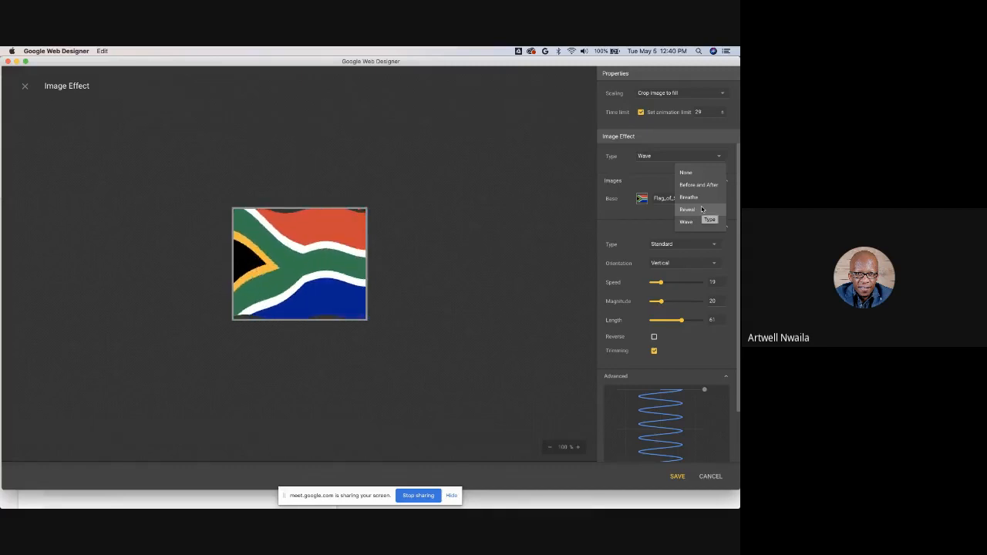
{"action": "left_click", "coordinate": [694, 212]}
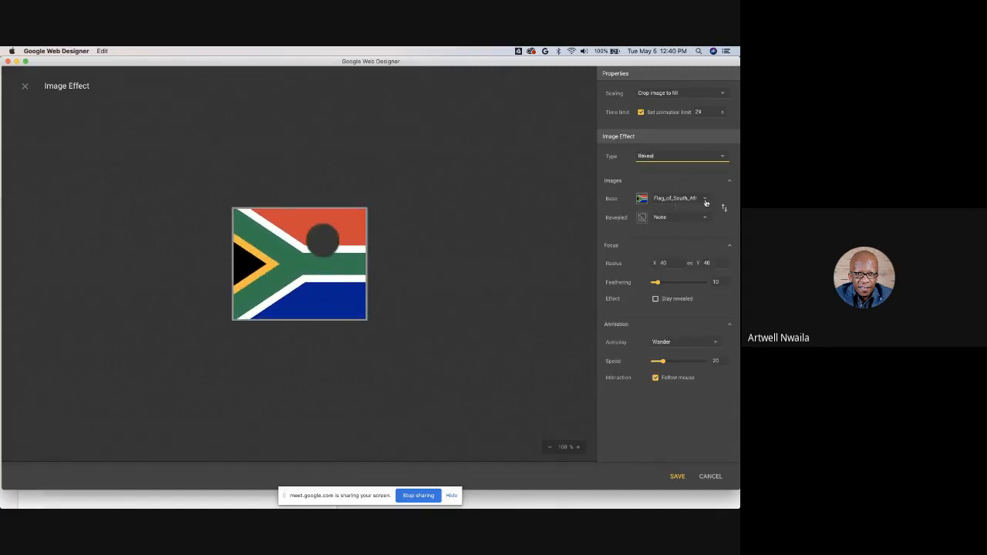
{"action": "left_click", "coordinate": [707, 202]}
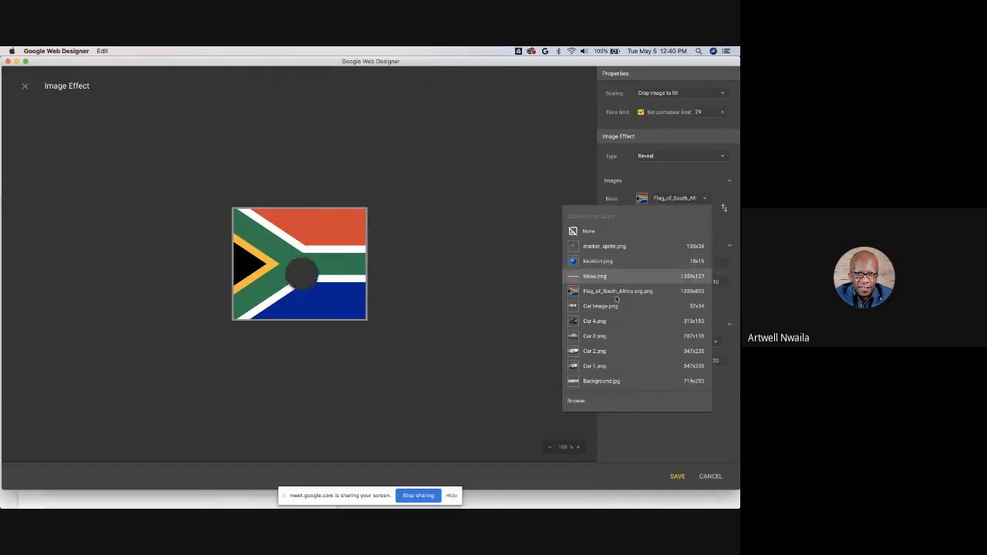
{"action": "left_click", "coordinate": [673, 180]}
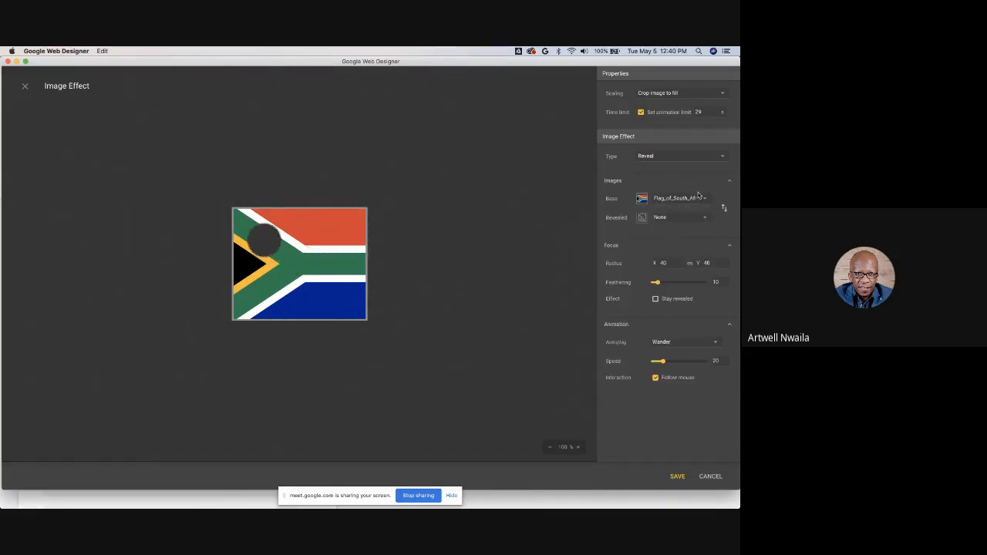
Step: Set Car 3.png as the revealed image beneath the flag and set the animation's Autoplay to None
{"action": "left_click", "coordinate": [705, 219]}
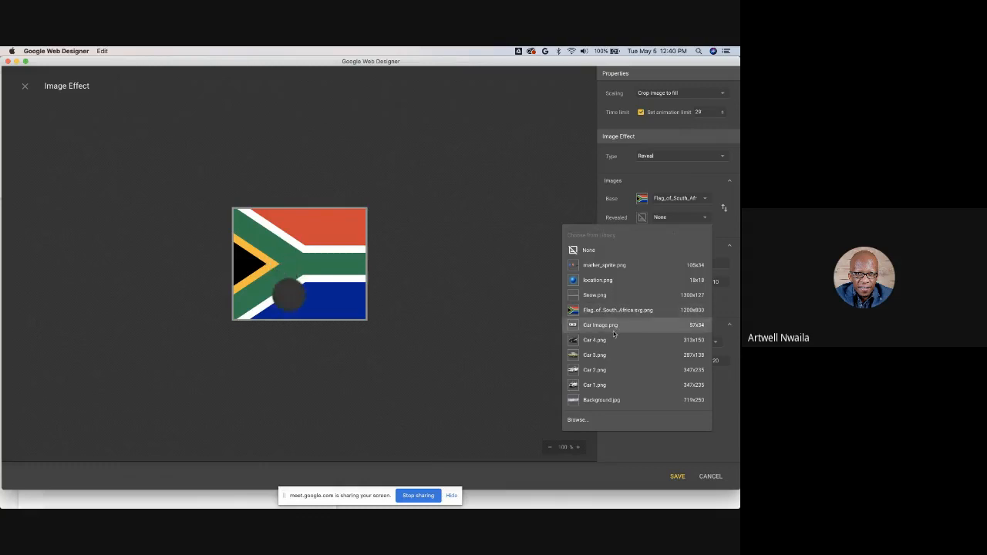
{"action": "left_click", "coordinate": [595, 359]}
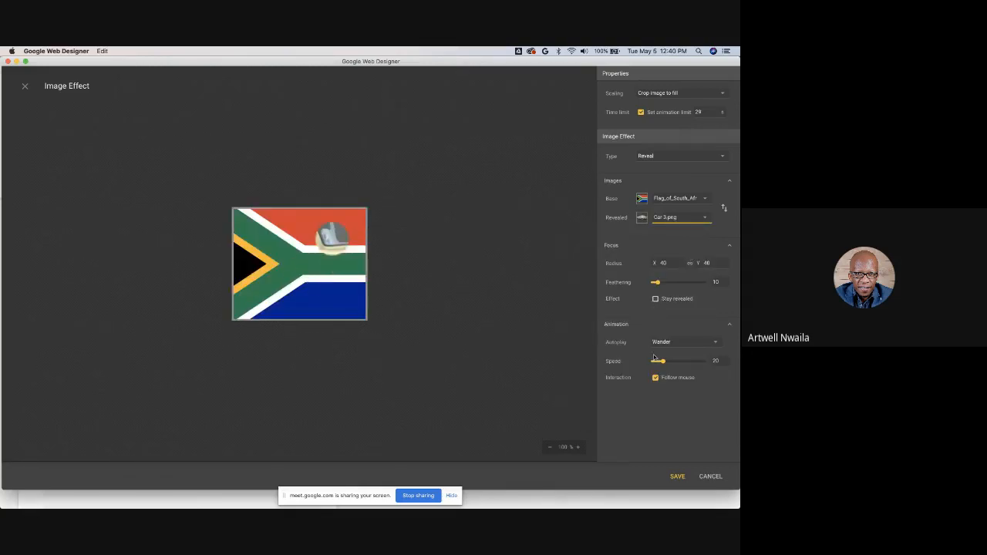
{"action": "left_click", "coordinate": [694, 343]}
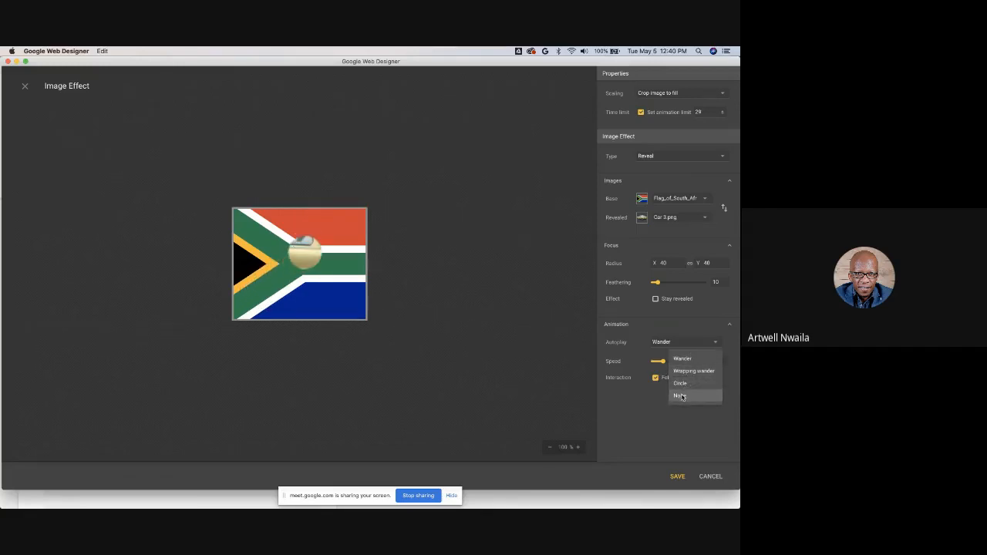
{"action": "left_click", "coordinate": [680, 395]}
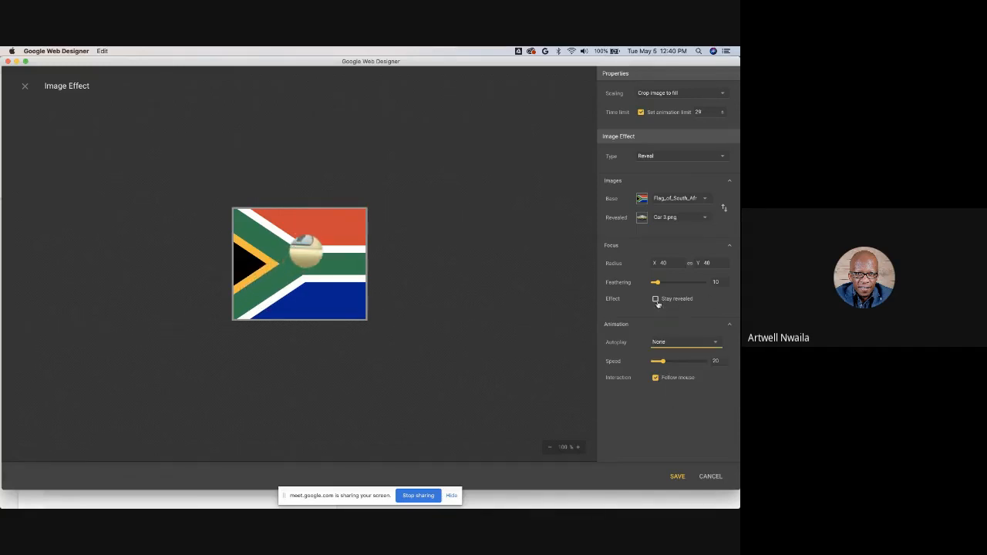
Step: Enable Stay revealed for the Reveal effect and look through the images available for the revealed layer
{"action": "left_click", "coordinate": [656, 299]}
{"action": "left_click", "coordinate": [656, 300]}
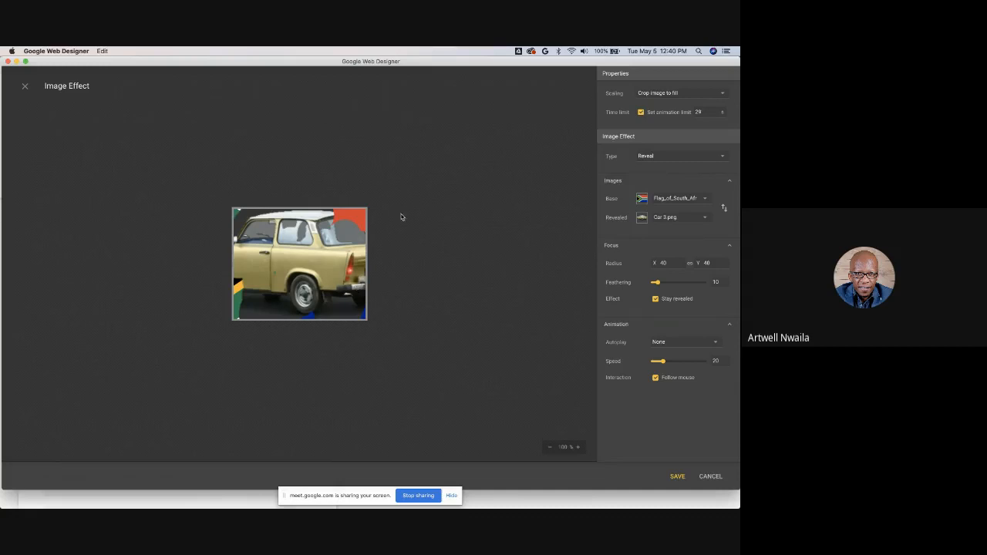
{"action": "left_click", "coordinate": [705, 218]}
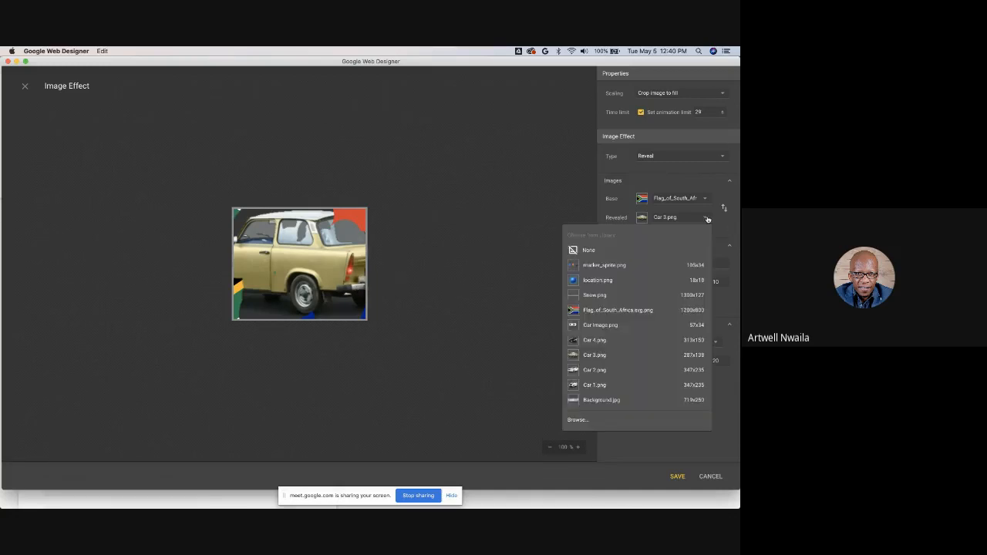
Step: Switch the image effect type to Before and After and turn off Autoplay
{"action": "left_click", "coordinate": [725, 159]}
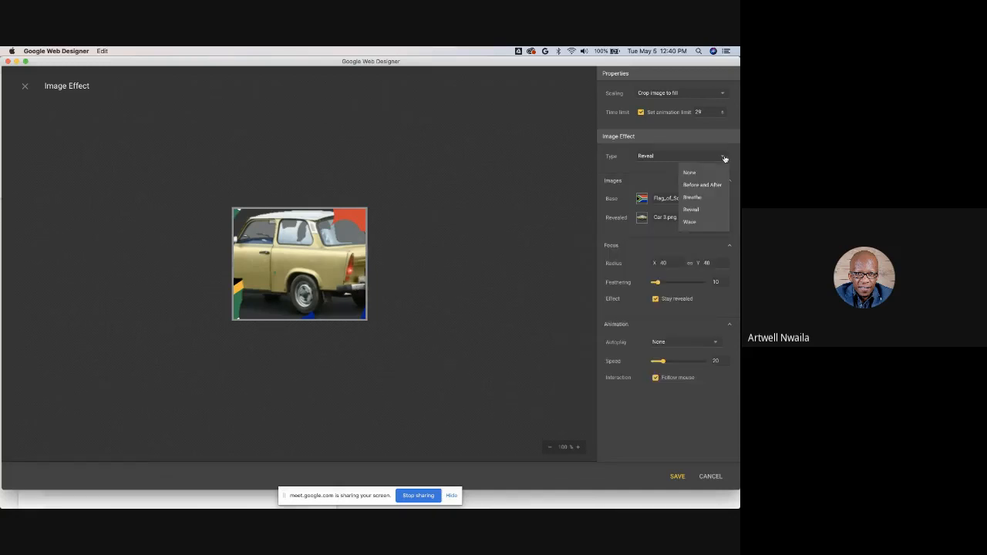
{"action": "left_click", "coordinate": [710, 185]}
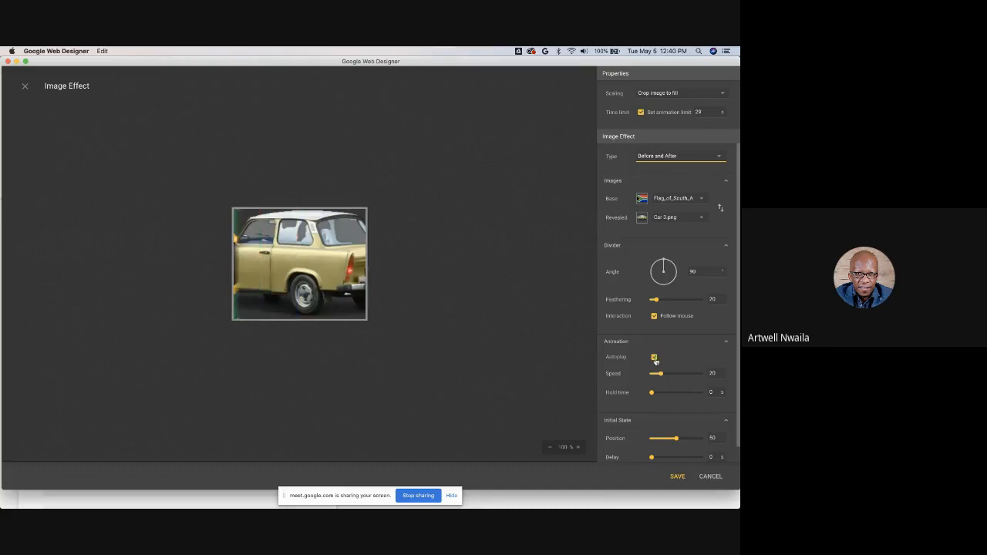
{"action": "left_click", "coordinate": [654, 359]}
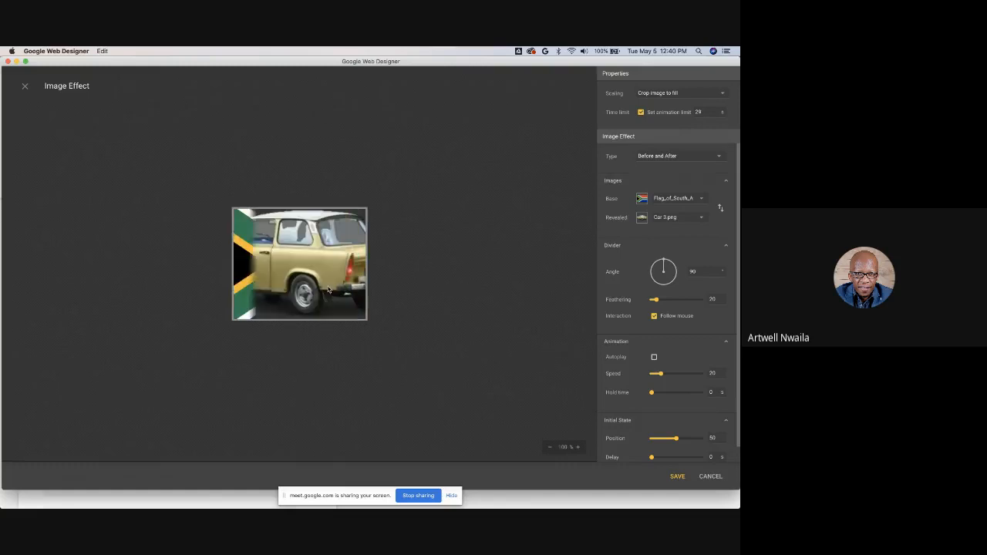
Step: Clear both the base and revealed images of the Before and After effect by setting them to None
{"action": "left_click", "coordinate": [669, 199]}
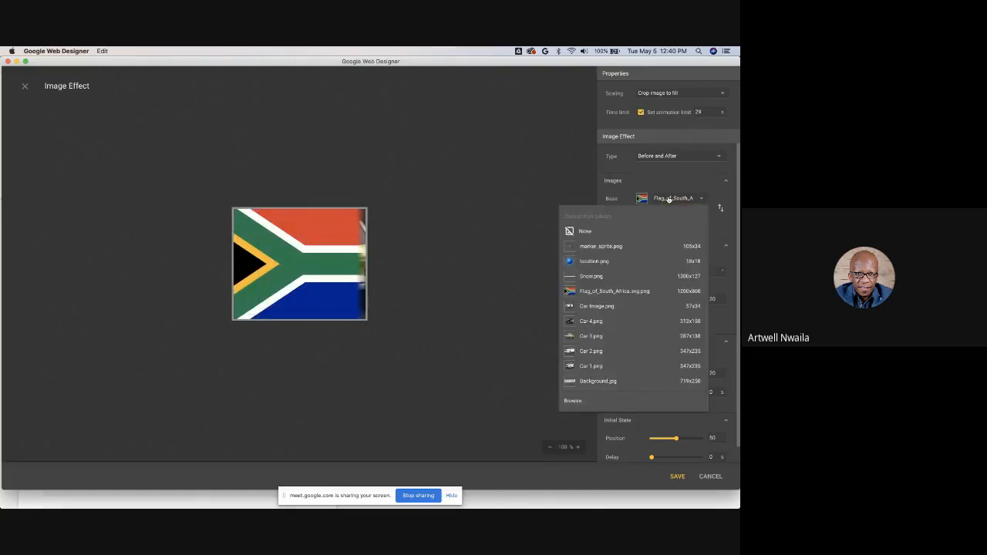
{"action": "left_click", "coordinate": [585, 233]}
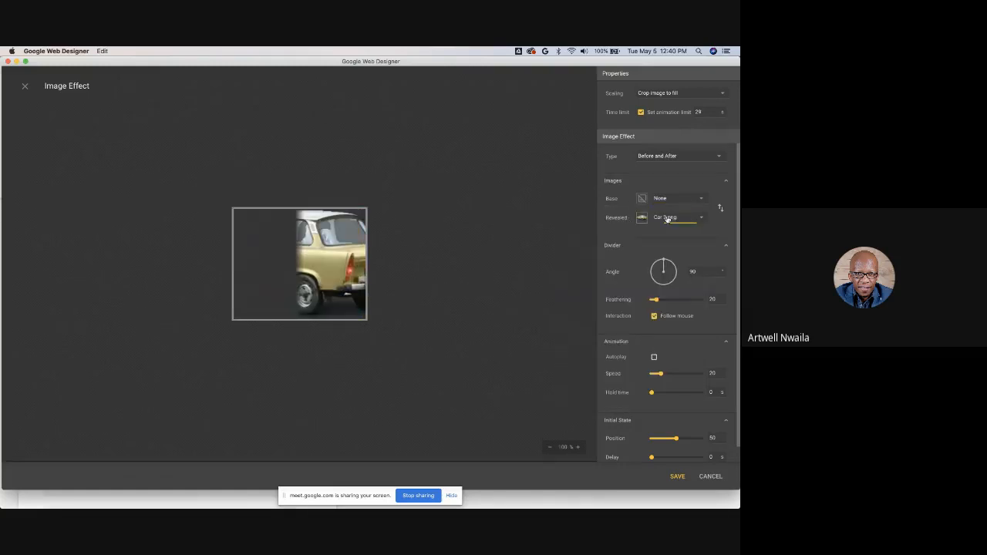
{"action": "left_click", "coordinate": [668, 219]}
{"action": "left_click", "coordinate": [589, 255]}
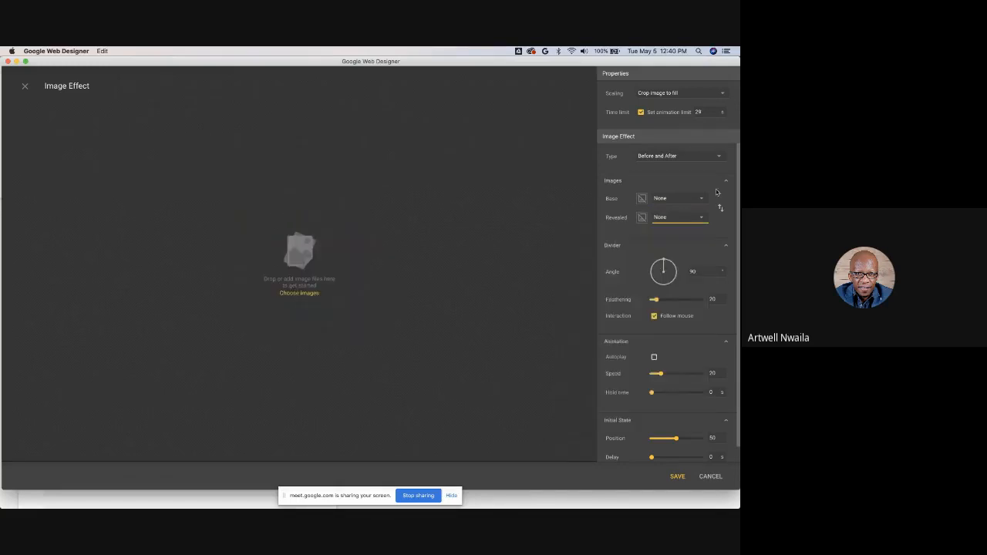
Step: Load Box 2.jpg from the "7) Image effect" folder as the base image
{"action": "left_click", "coordinate": [684, 200]}
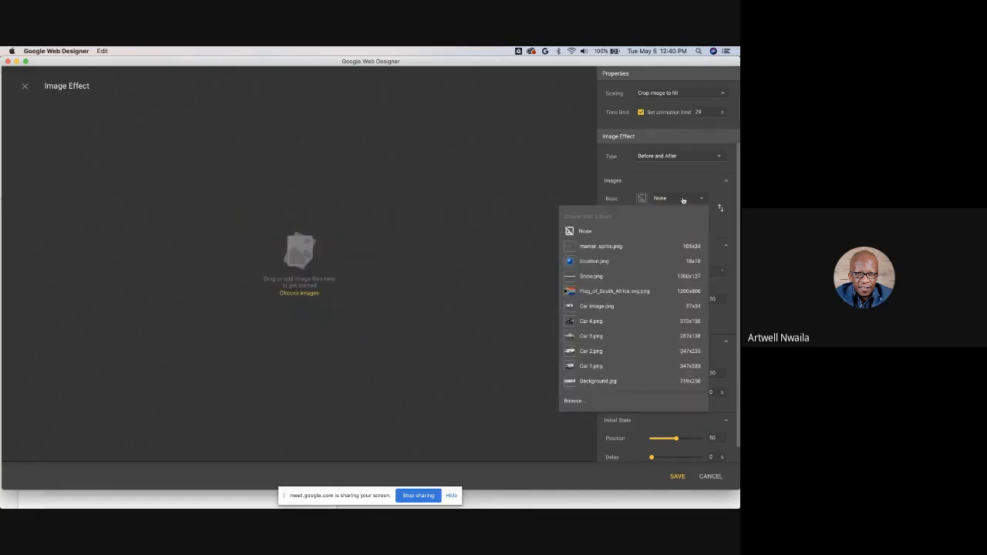
{"action": "left_click", "coordinate": [575, 401]}
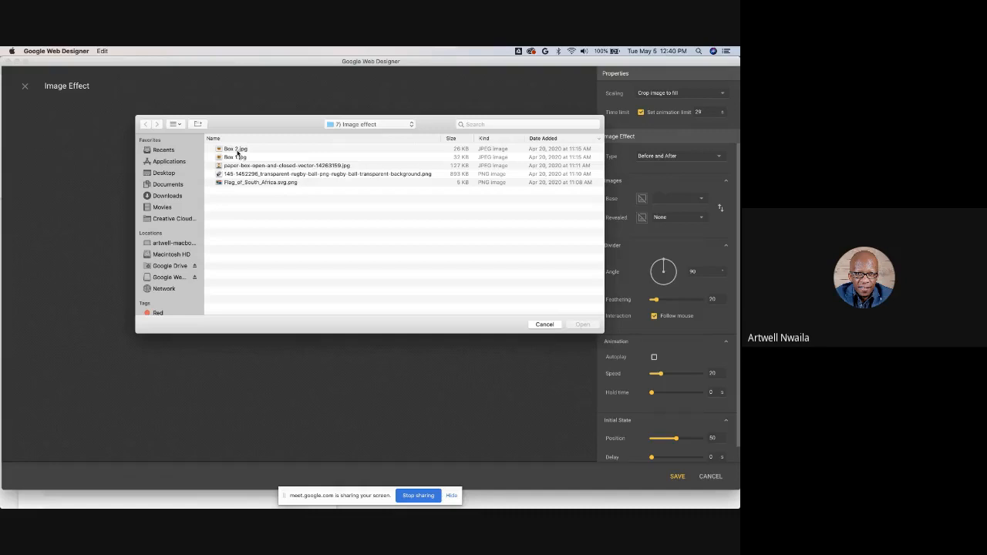
{"action": "left_click", "coordinate": [238, 150]}
{"action": "left_click", "coordinate": [584, 324]}
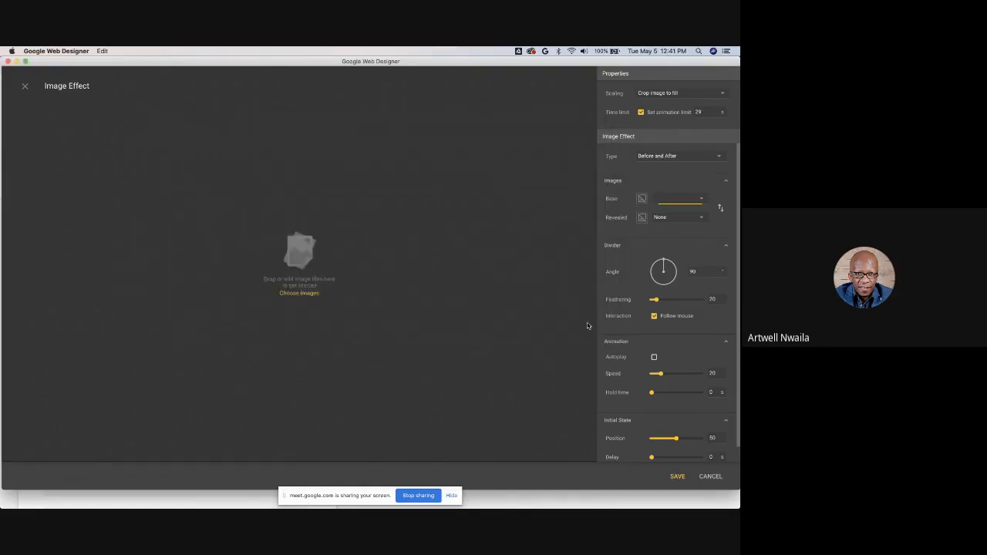
Step: Load Box 1.jpg from the "7) Image effect" folder as the revealed image
{"action": "left_click", "coordinate": [699, 219]}
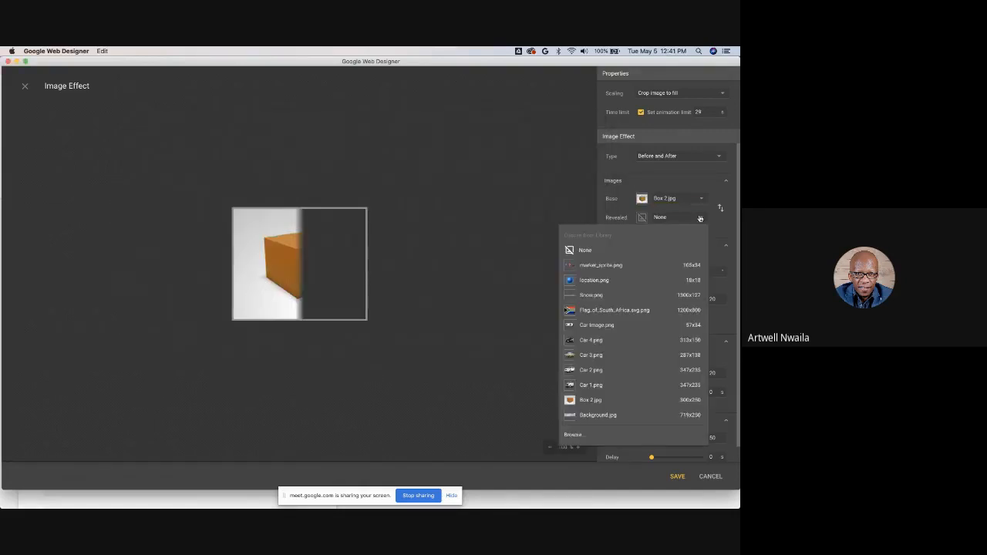
{"action": "left_click", "coordinate": [585, 440]}
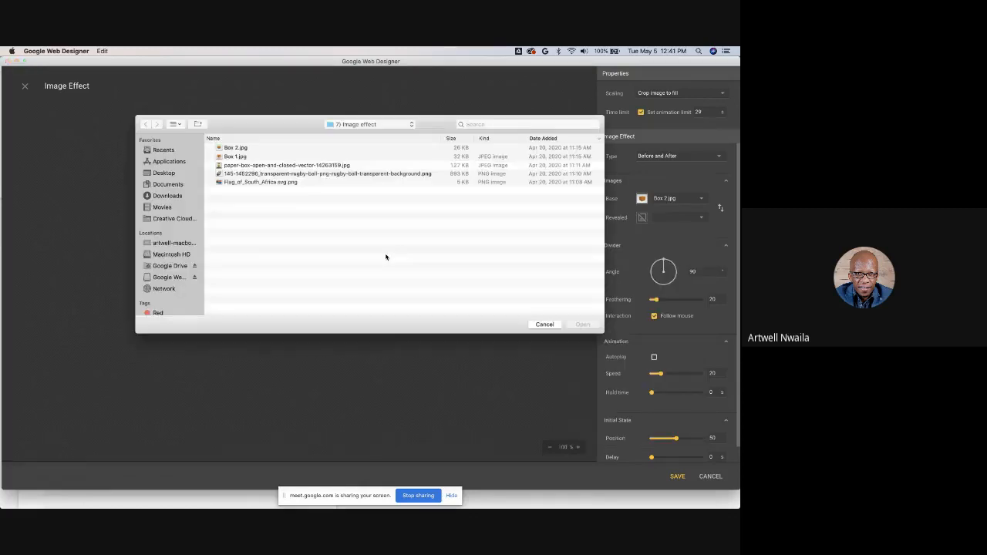
{"action": "double_click", "coordinate": [236, 159]}
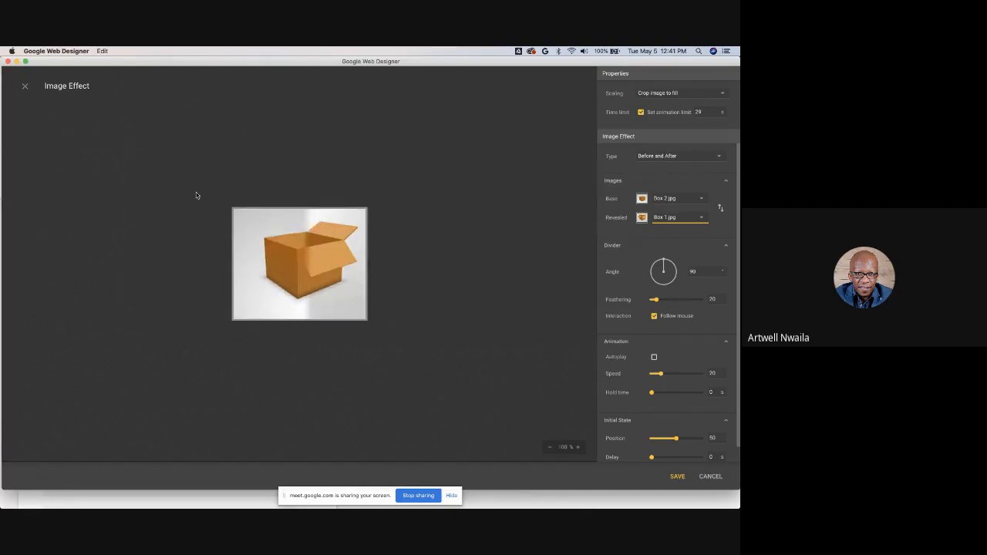
Step: Close the image effect editor without saving the changes to the component
{"action": "left_click", "coordinate": [25, 88]}
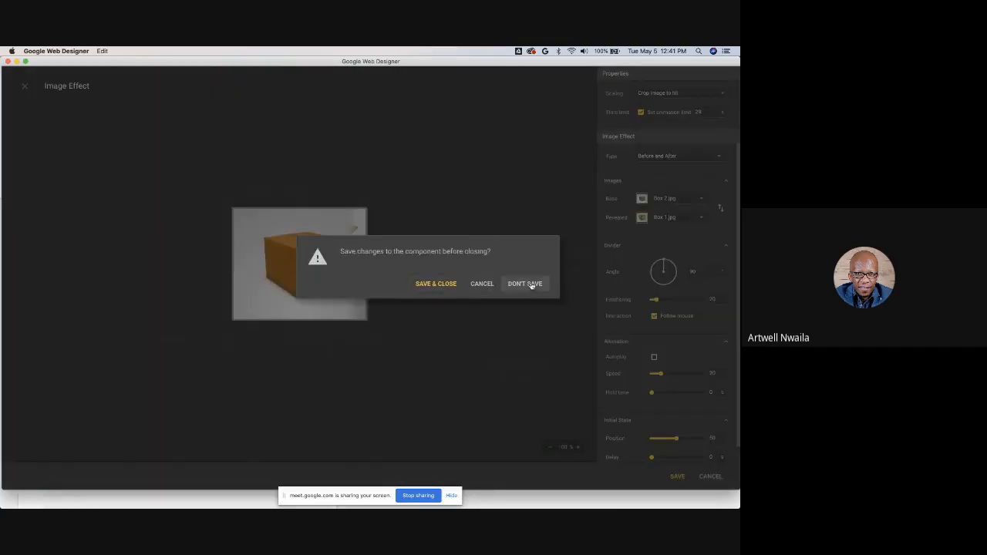
{"action": "left_click", "coordinate": [525, 284]}
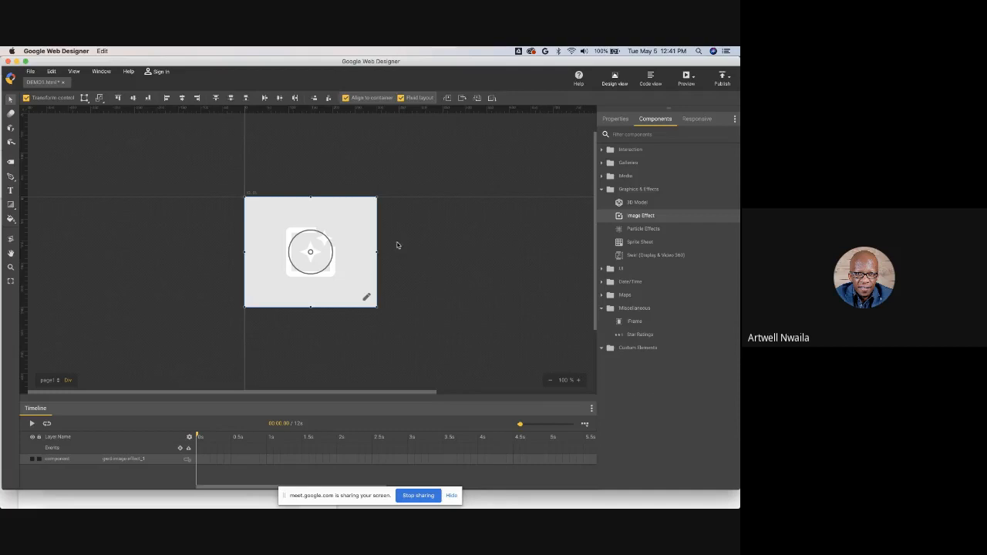
Step: Switch to the "Module 3 - Components" presentation in Chrome, start presenting it and advance to the "Feature availability" slide after "Swirl Component"
{"action": "double_click", "coordinate": [270, 62]}
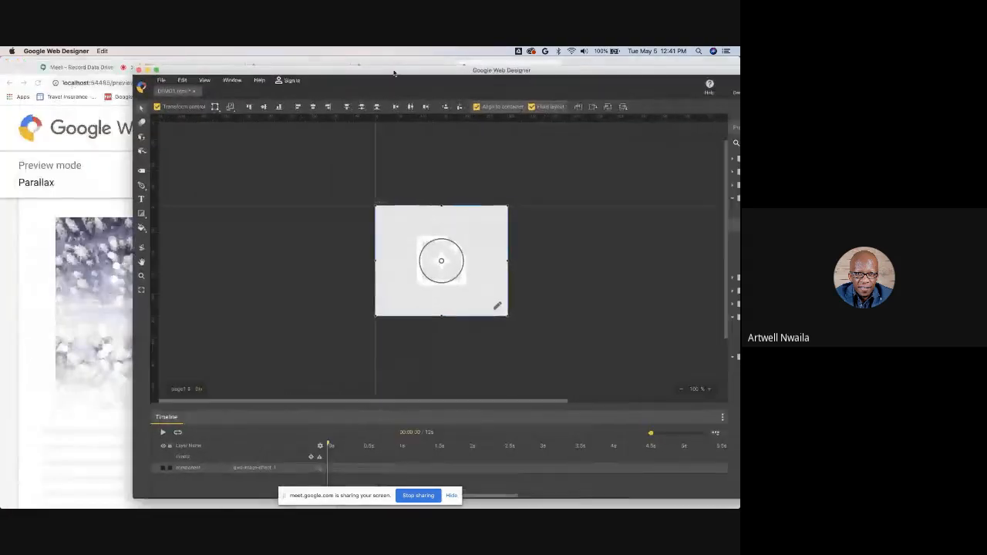
{"action": "left_click", "coordinate": [193, 69]}
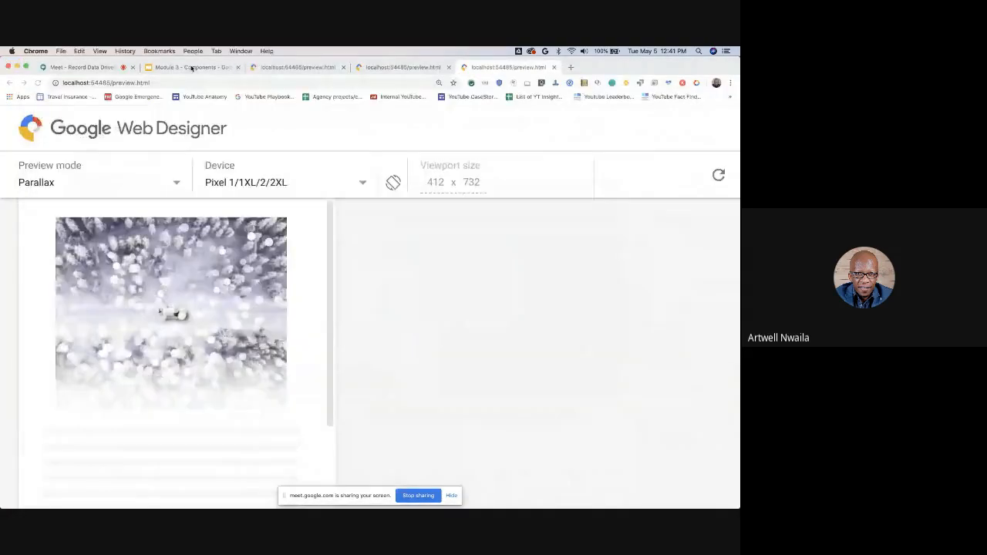
{"action": "left_click", "coordinate": [192, 68]}
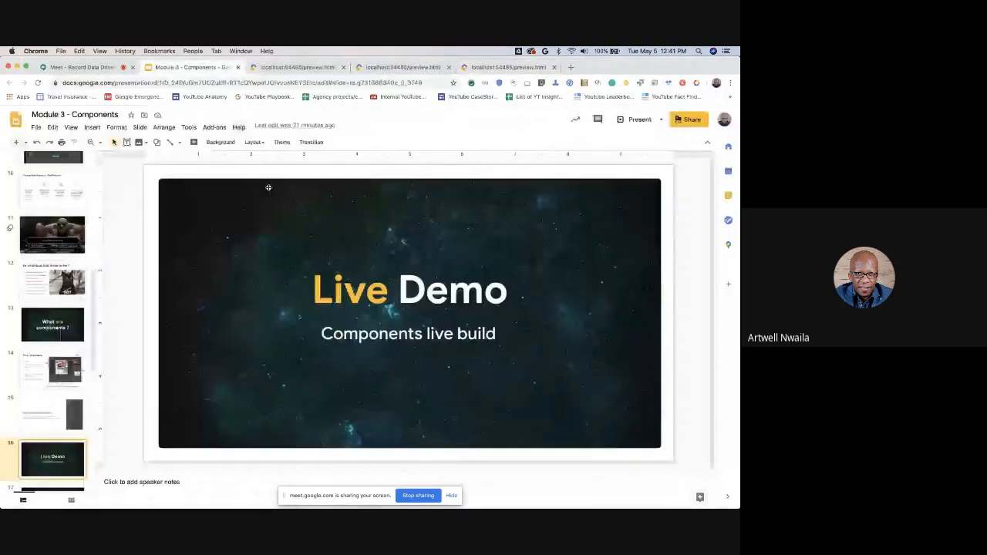
{"action": "left_click", "coordinate": [637, 120]}
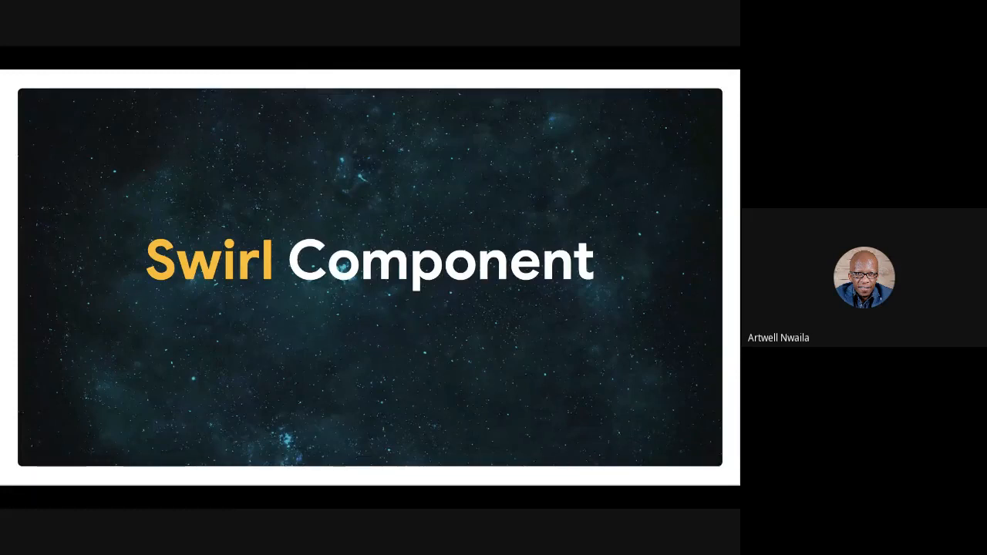
{"action": "key", "text": "Right"}
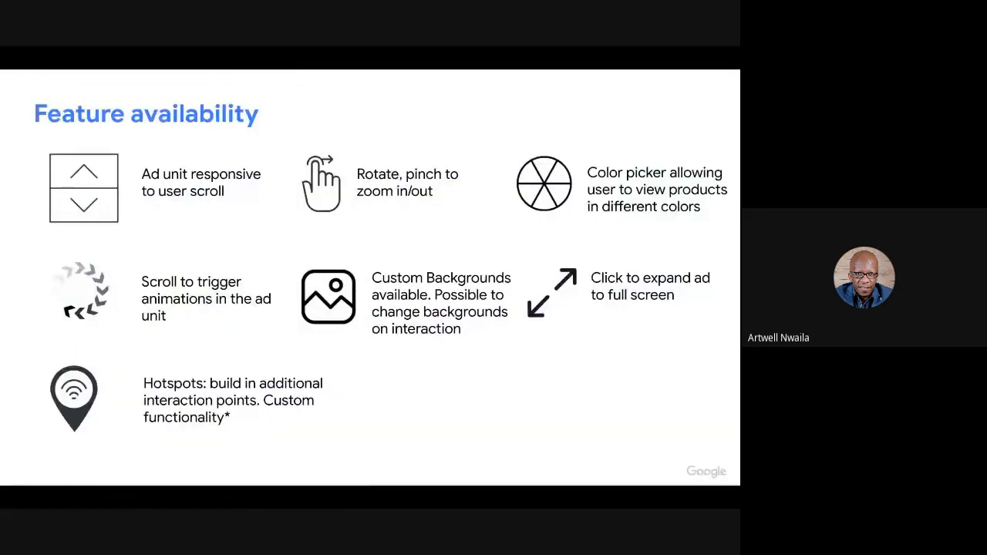